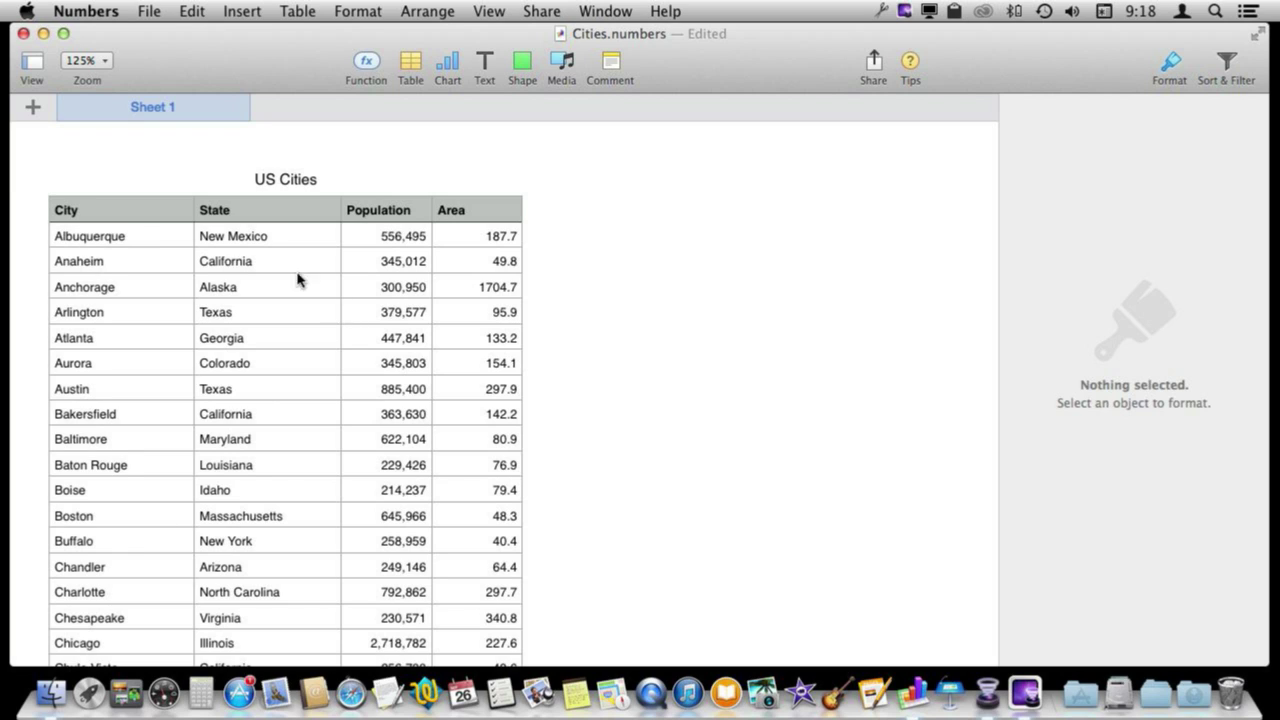
Sort the US Cities table by Population, first smallest to largest, then largest first
{"action": "left_click", "coordinate": [132, 220]}
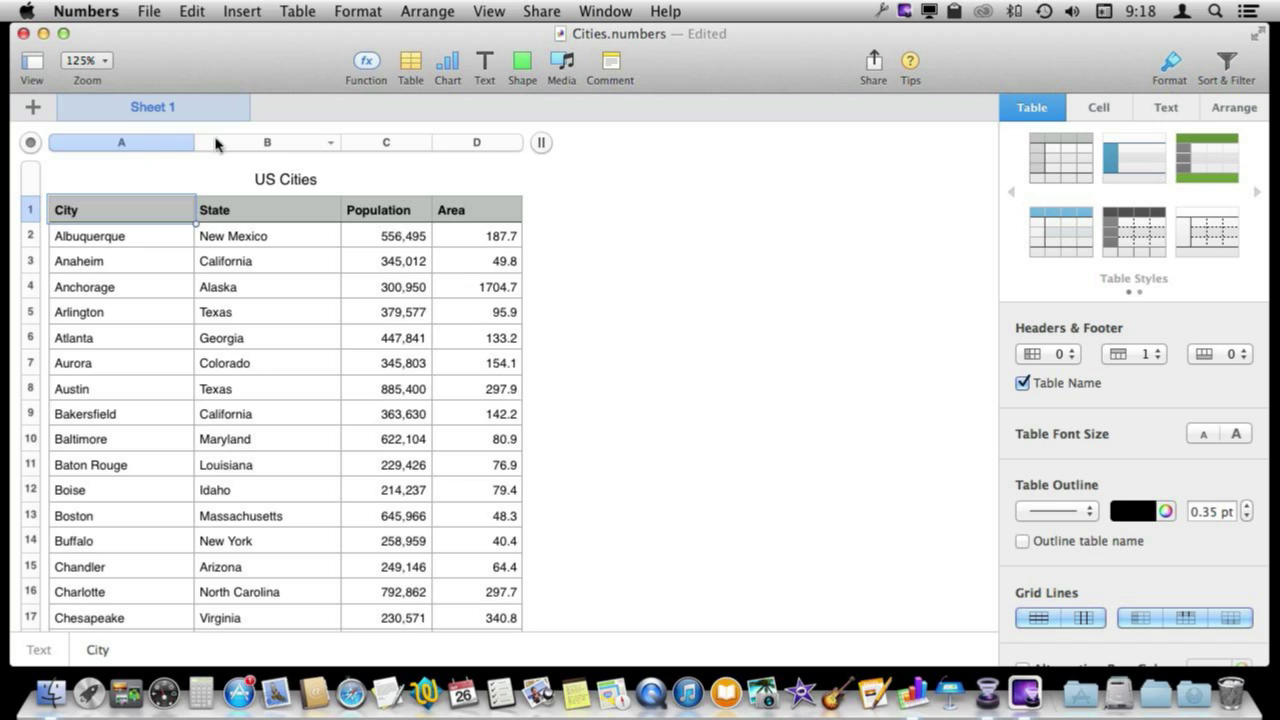
{"action": "left_click", "coordinate": [424, 144]}
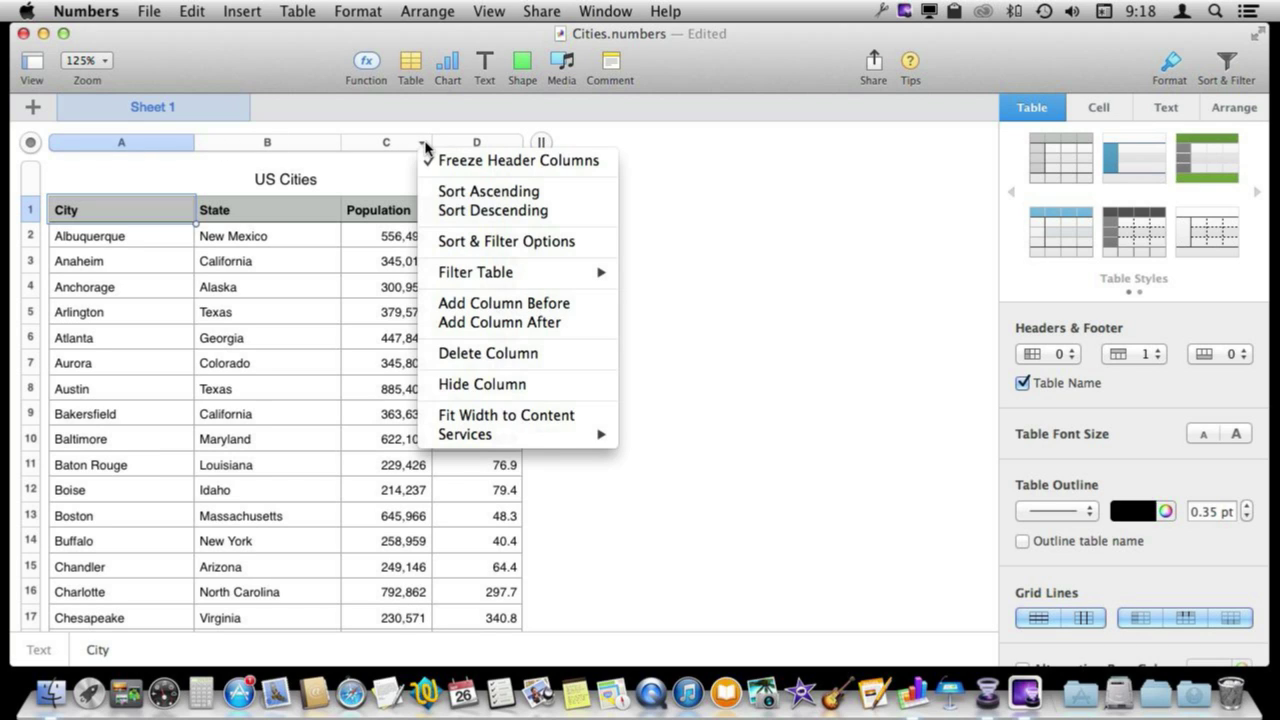
{"action": "left_click", "coordinate": [430, 160]}
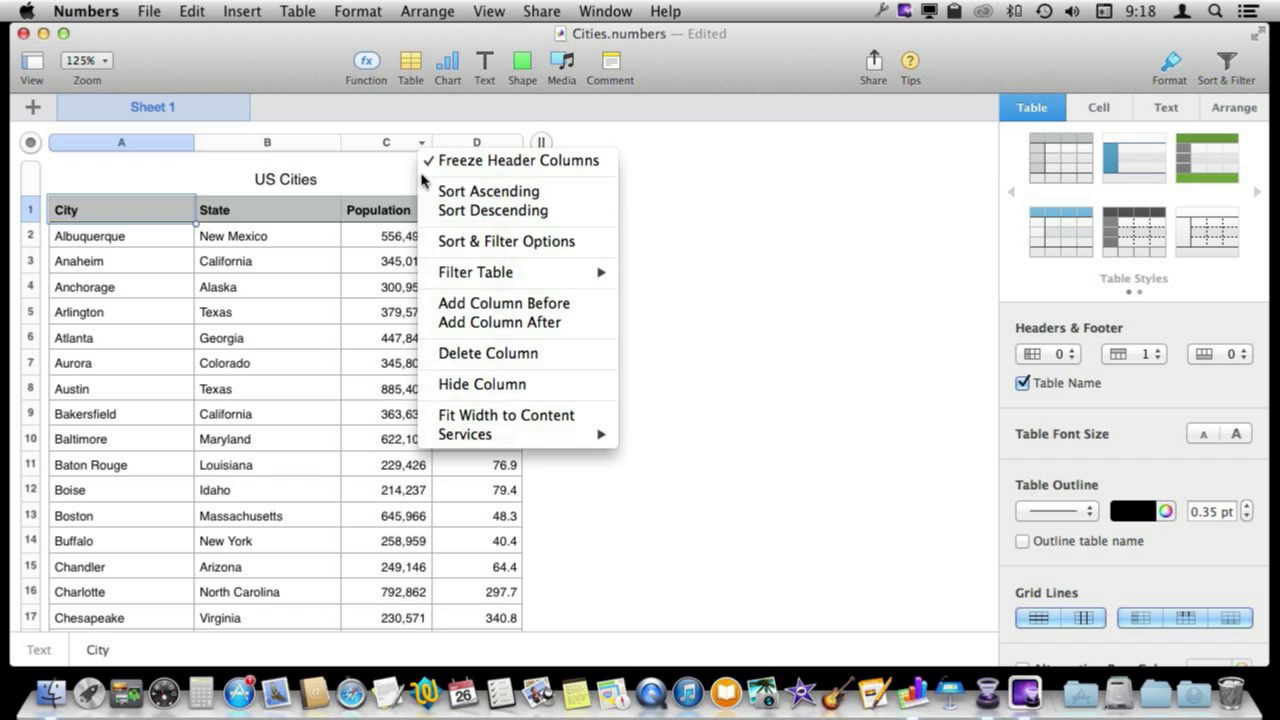
{"action": "left_click", "coordinate": [512, 197]}
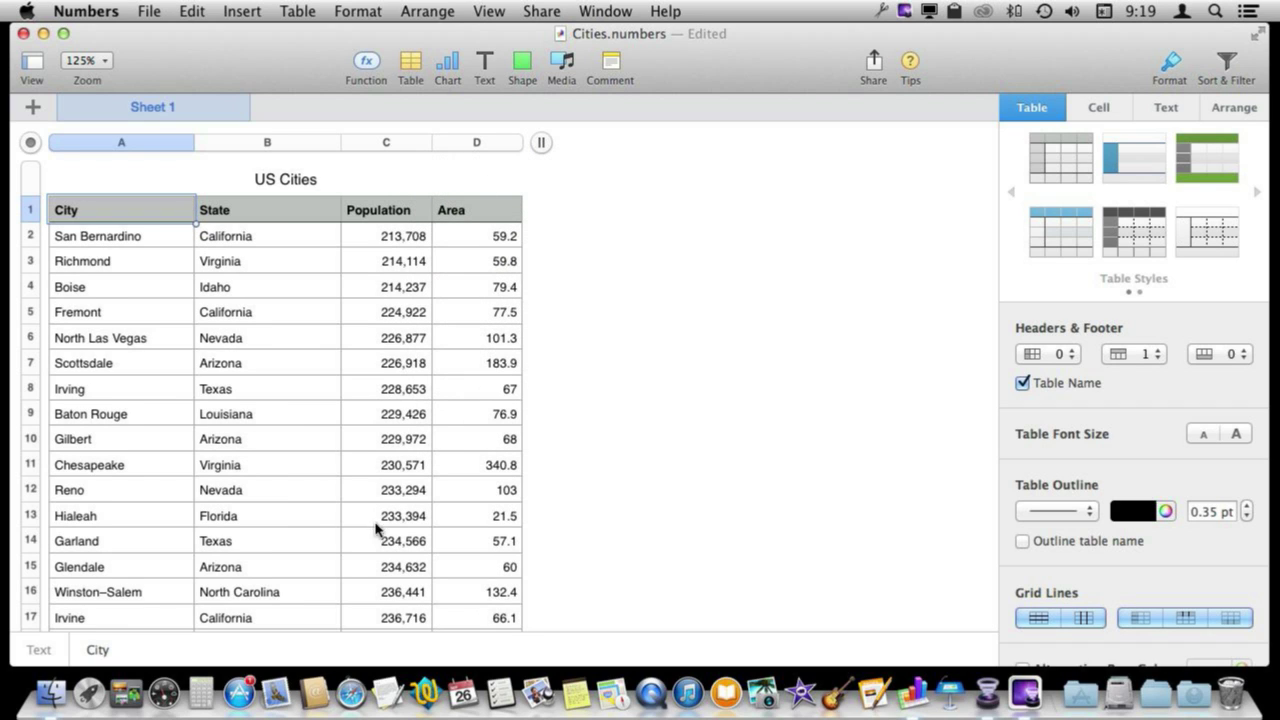
{"action": "left_click", "coordinate": [422, 144]}
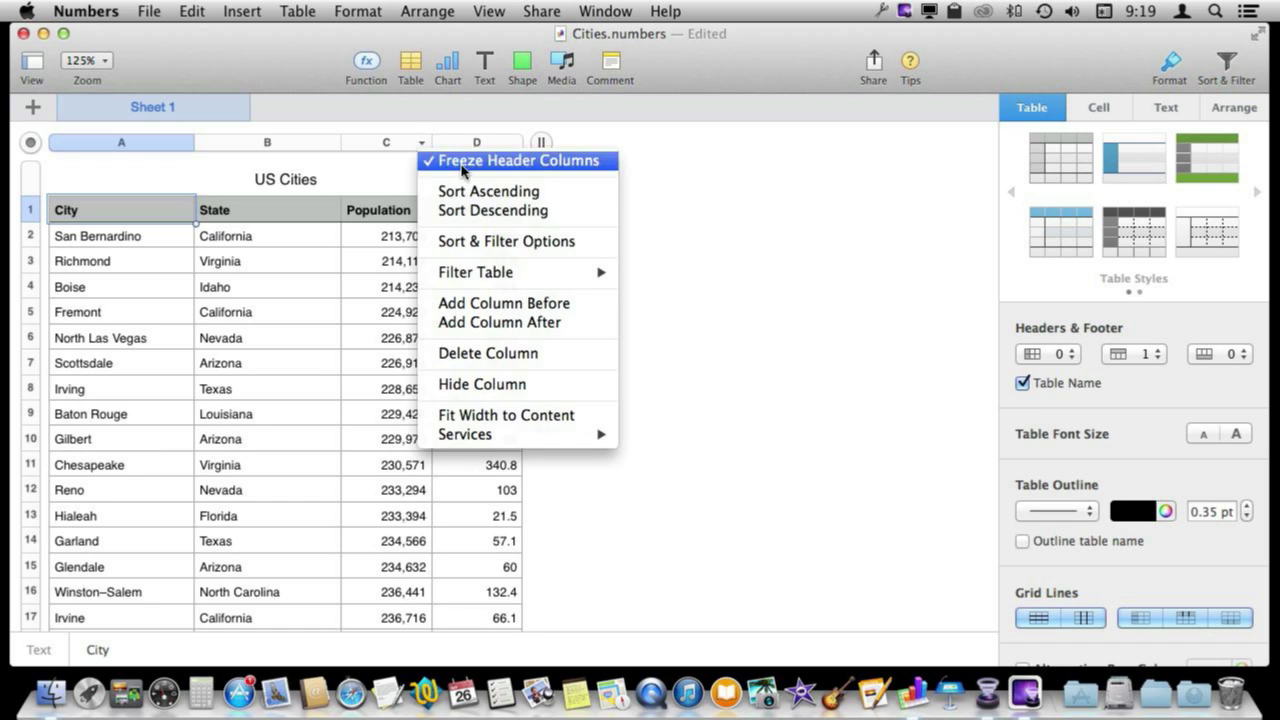
{"action": "left_click", "coordinate": [479, 211]}
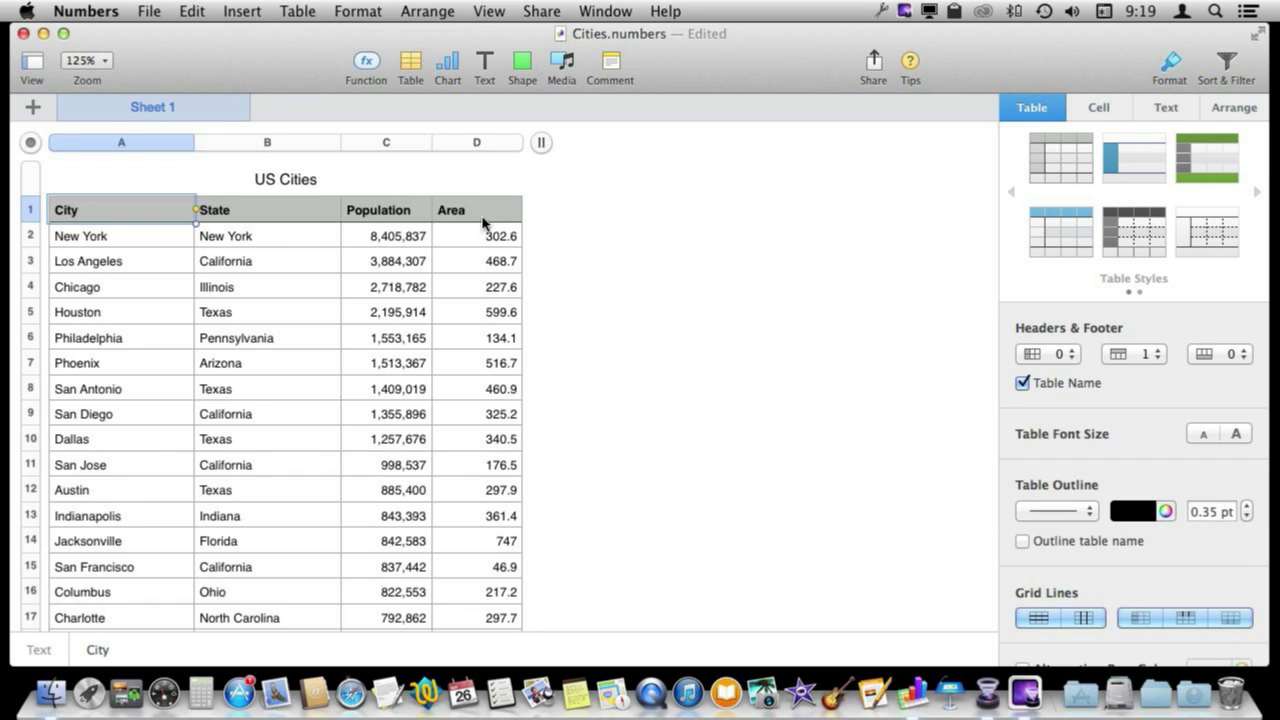
Sort the rows by Area, largest first, and add a fifth column to the table
{"action": "left_click", "coordinate": [511, 147]}
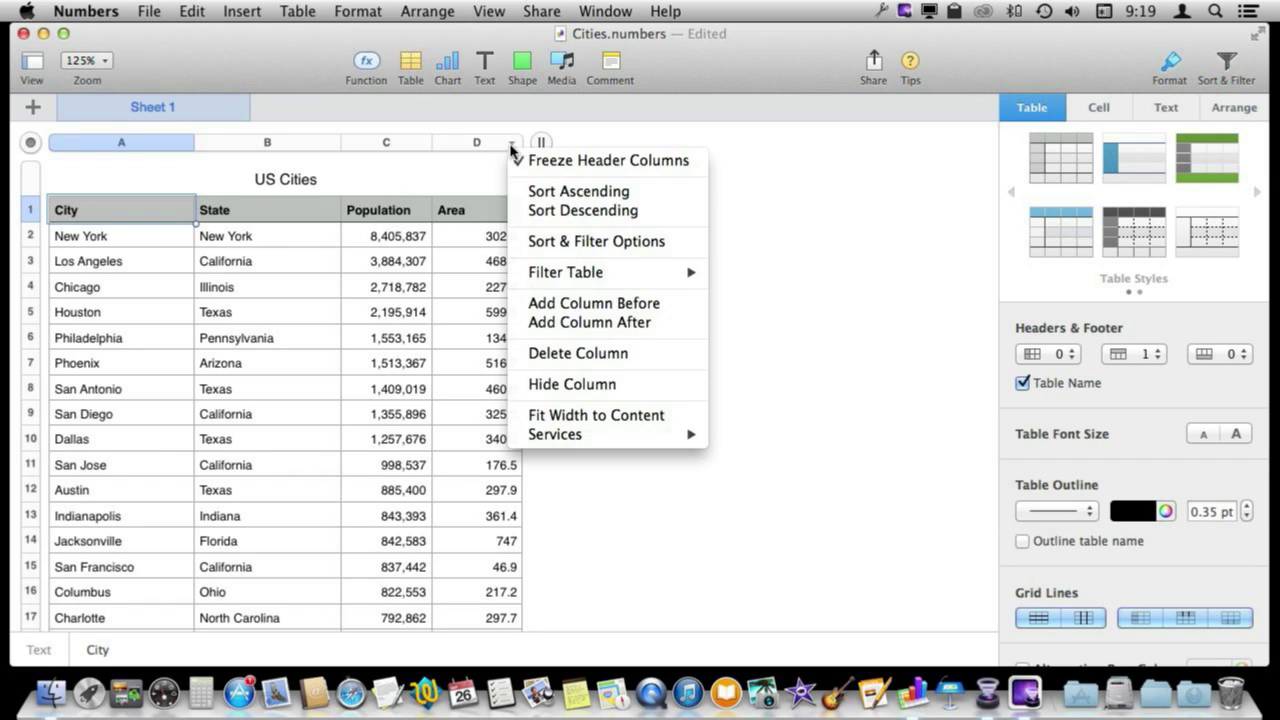
{"action": "left_click", "coordinate": [557, 212]}
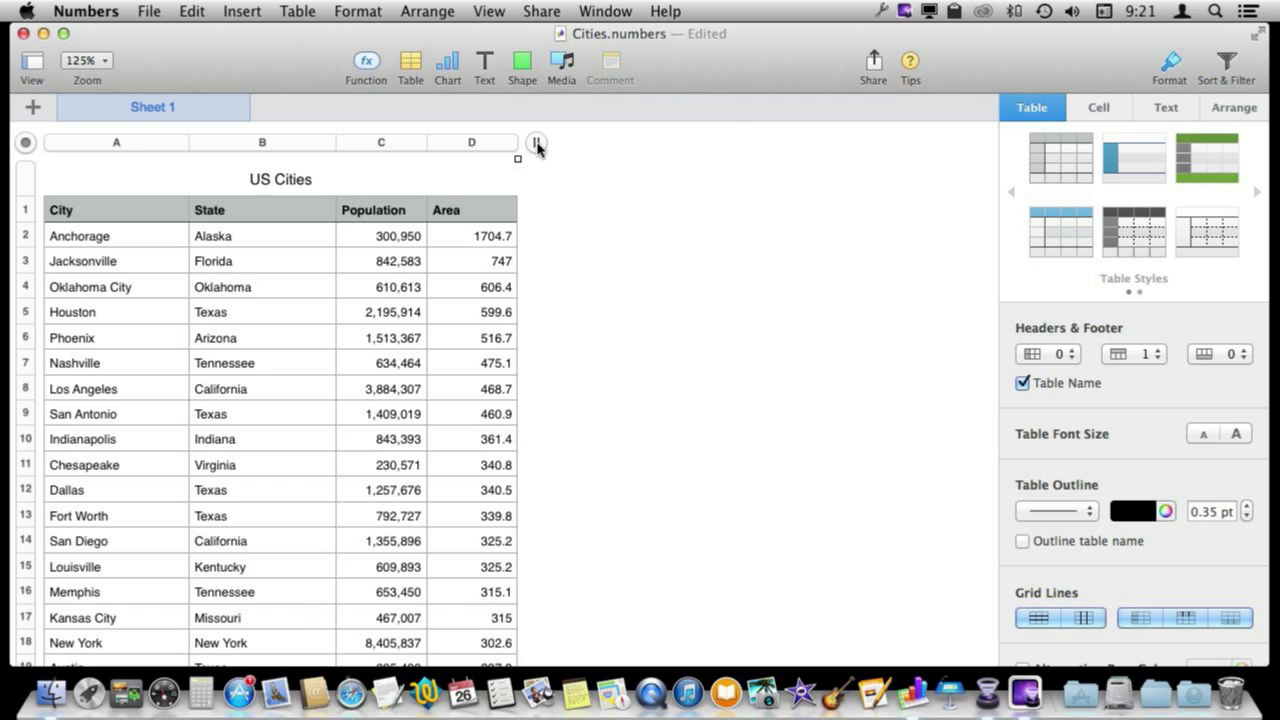
{"action": "left_click_drag", "start_coordinate": [537, 147], "coordinate": [655, 148]}
Head column E 'Density' and enter the formula =C2/D2 in E2
{"action": "left_click", "coordinate": [546, 213]}
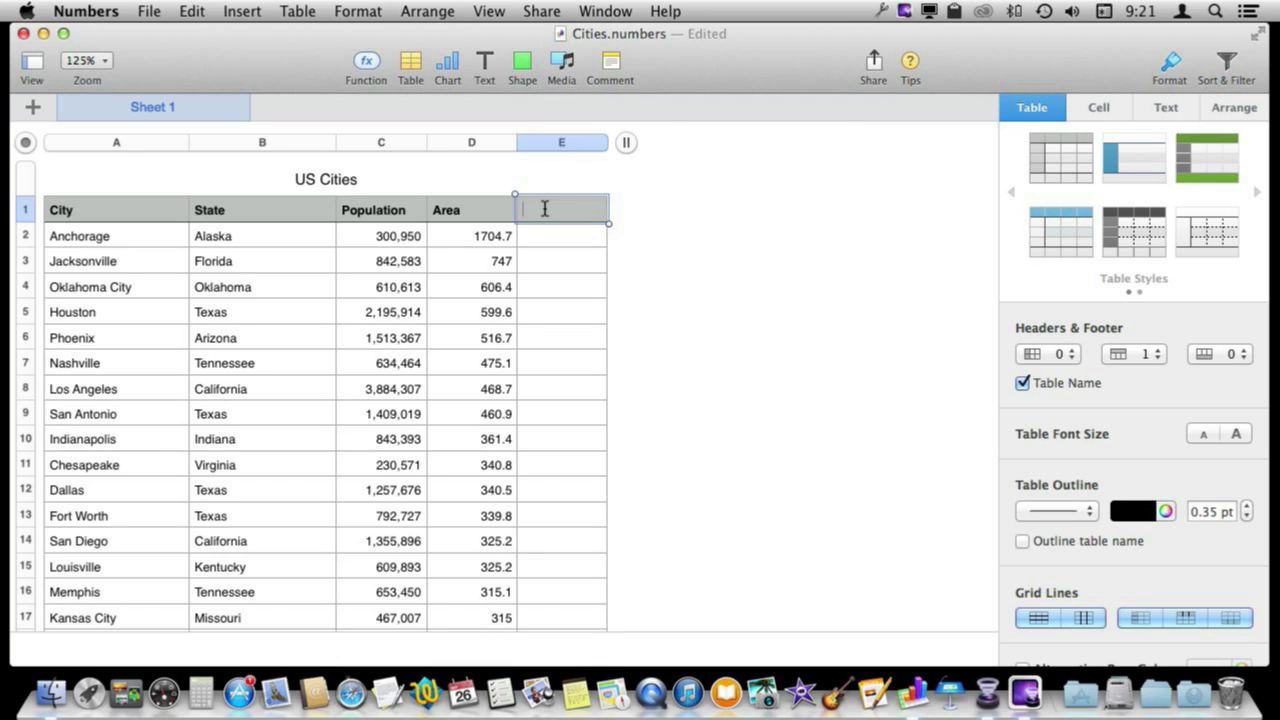
{"action": "type", "text": "Density"}
{"action": "key", "text": "Return"}
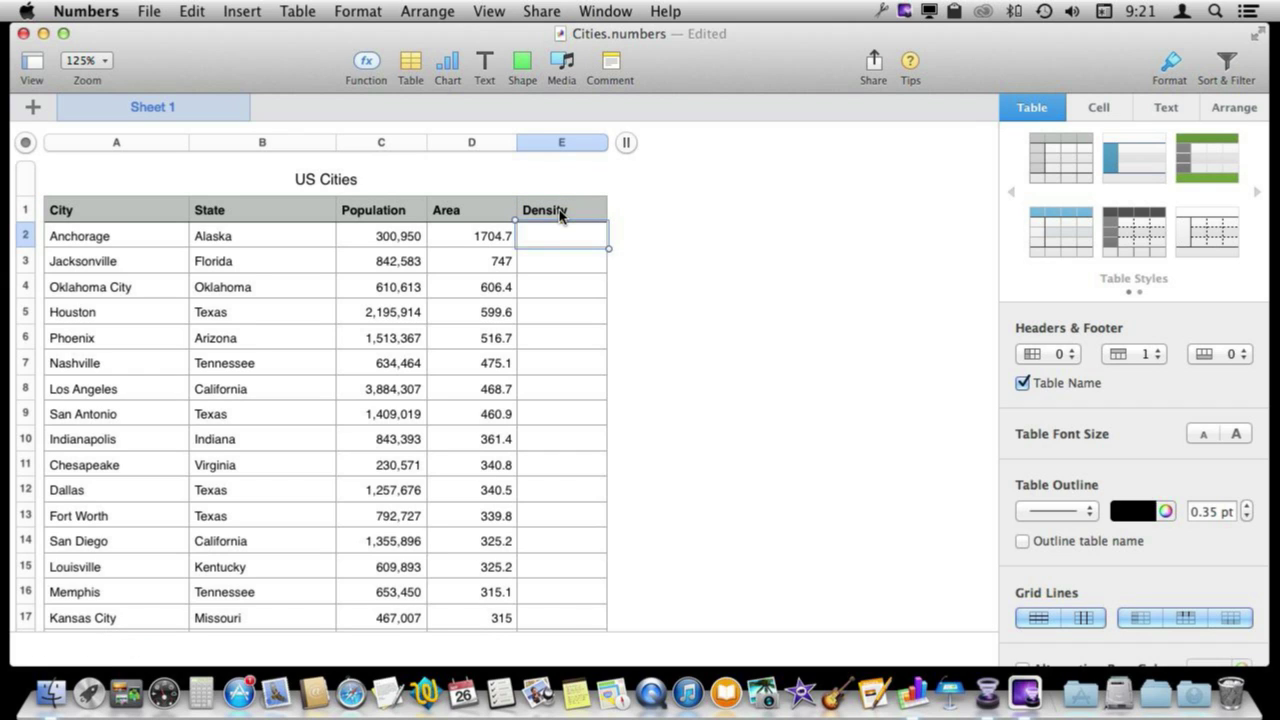
{"action": "type", "text": "="}
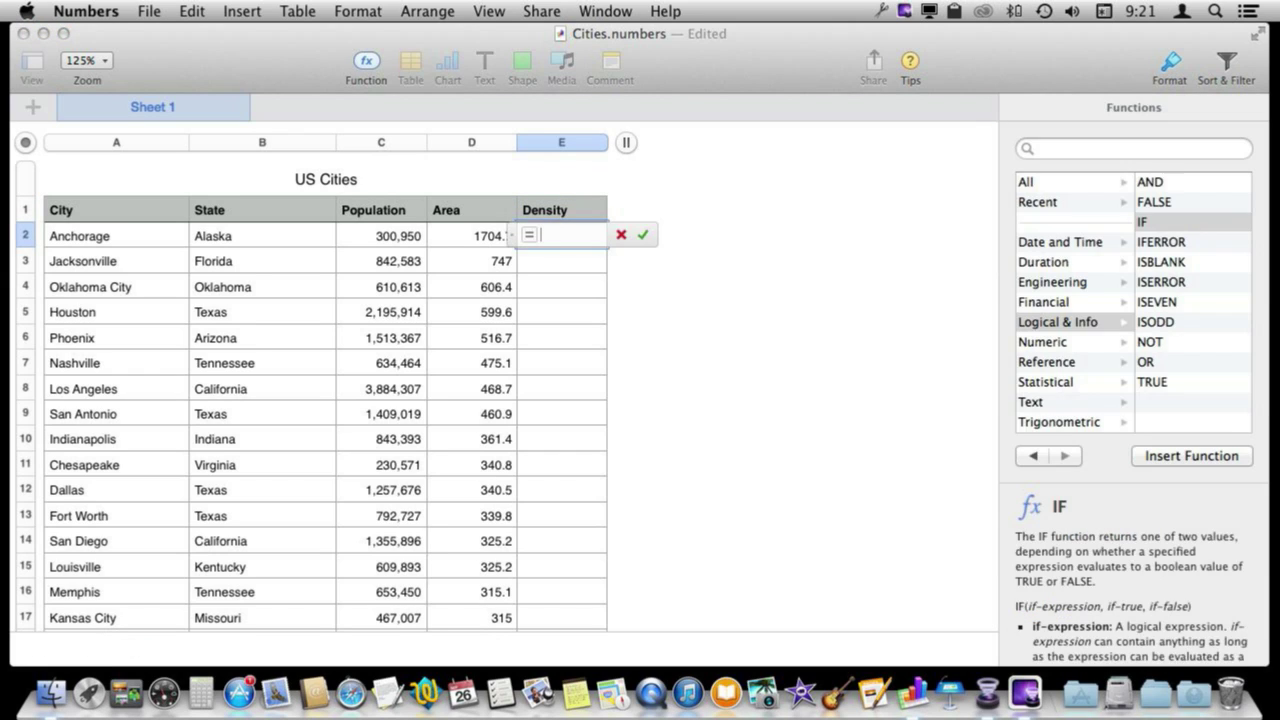
{"action": "left_click", "coordinate": [383, 236]}
{"action": "type", "text": "/"}
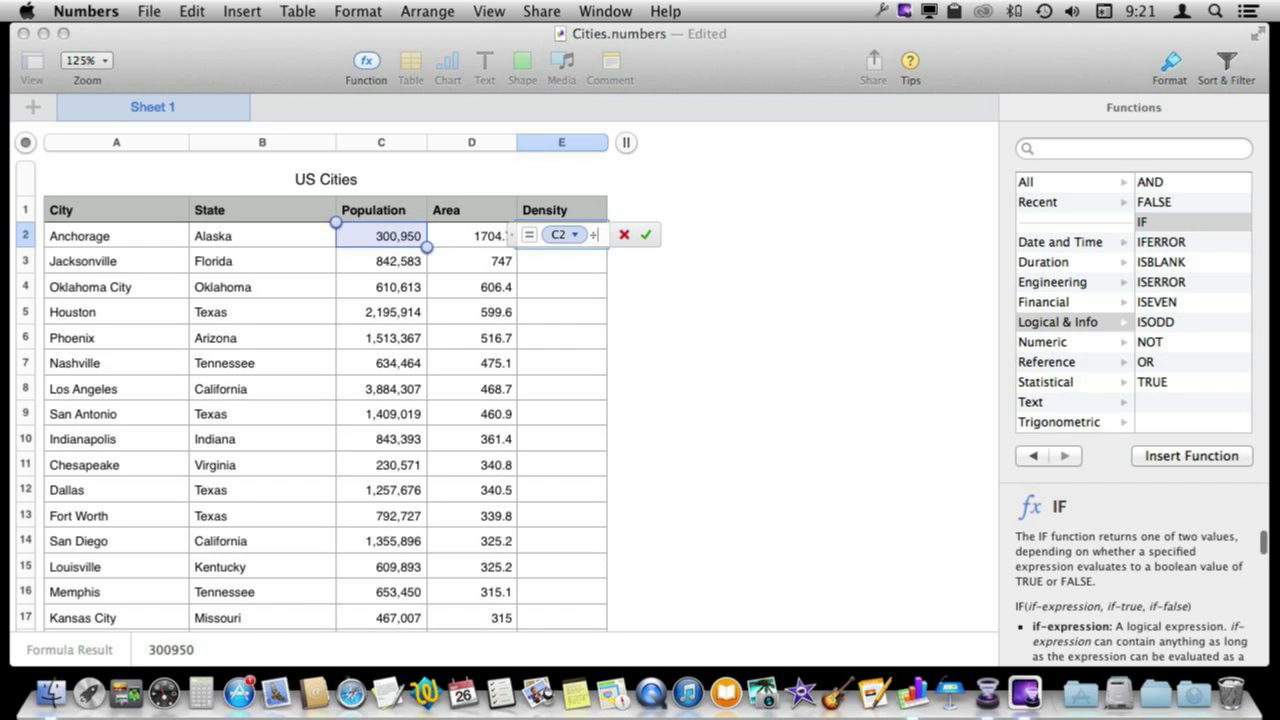
{"action": "left_click", "coordinate": [469, 243]}
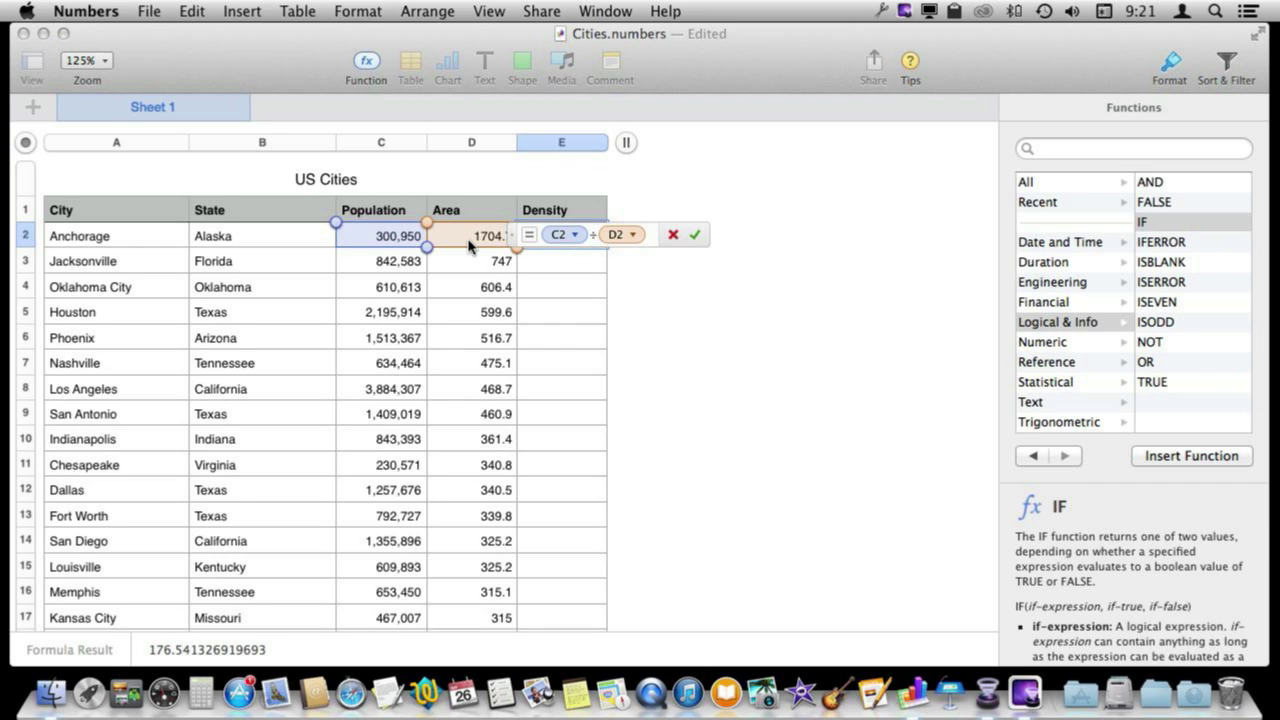
{"action": "key", "text": "Return"}
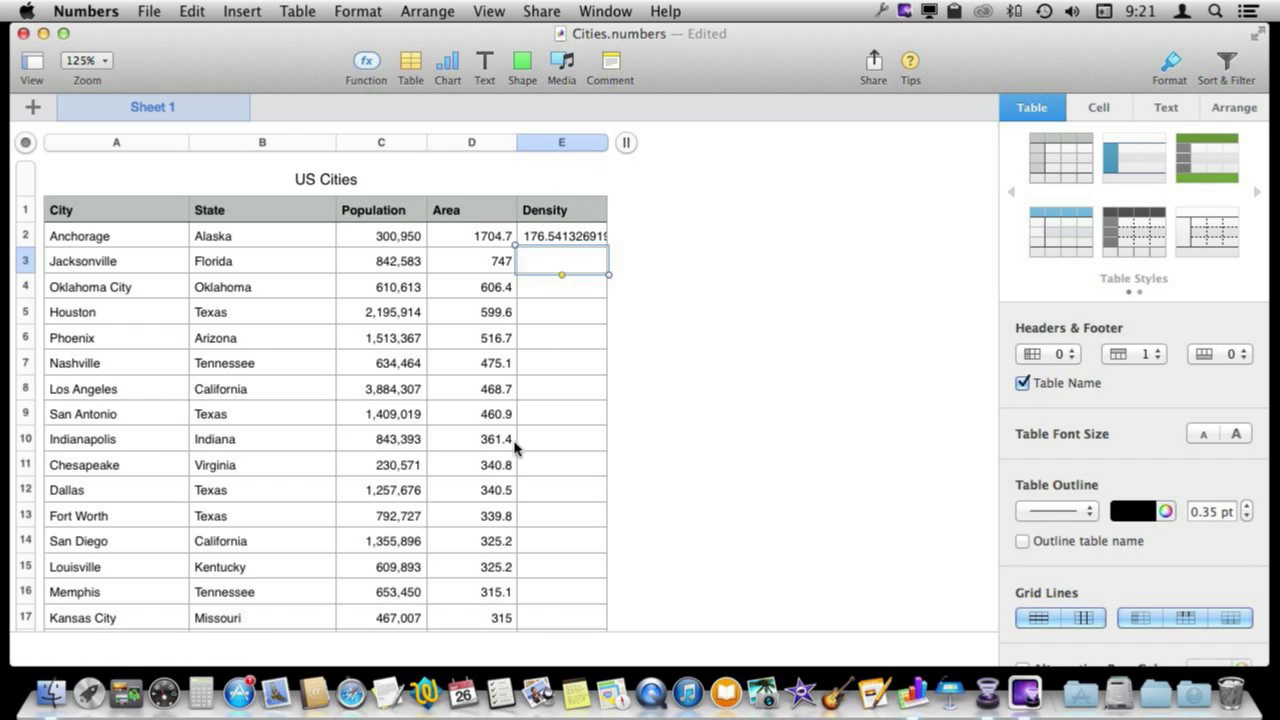
Fill the density formula down all of column E's data cells
{"action": "left_click", "coordinate": [551, 240]}
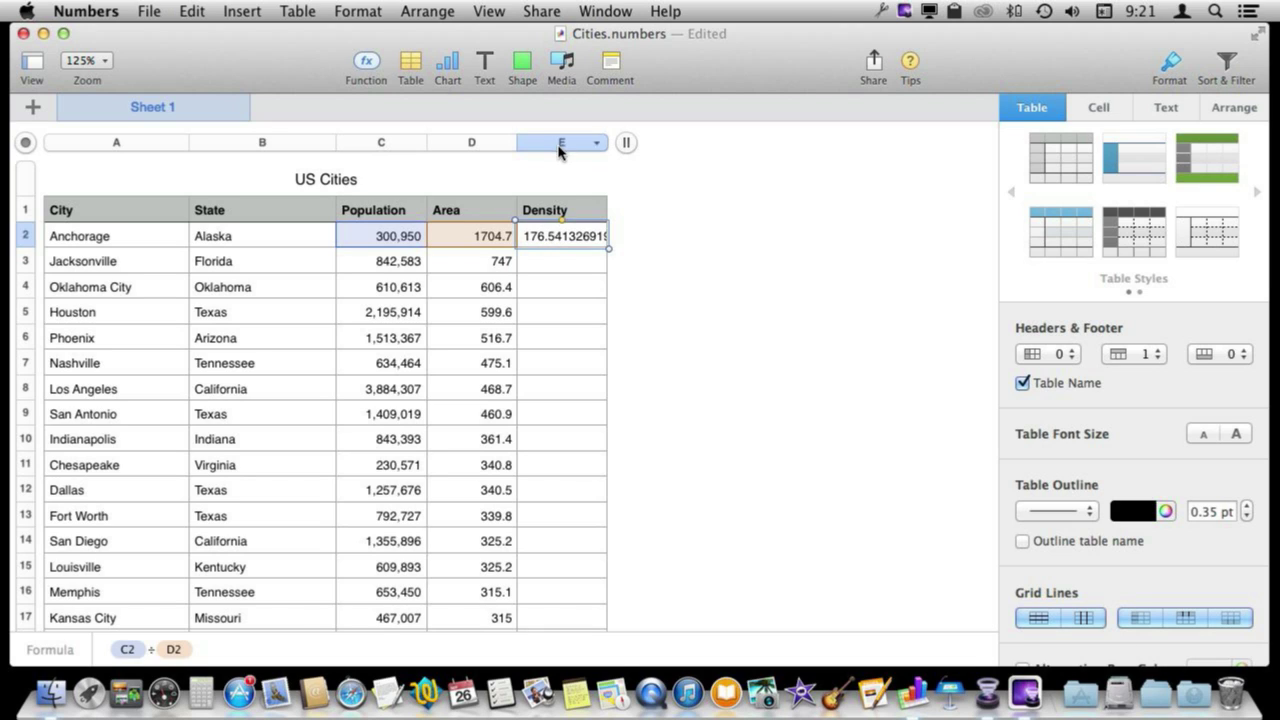
{"action": "left_click", "coordinate": [561, 143]}
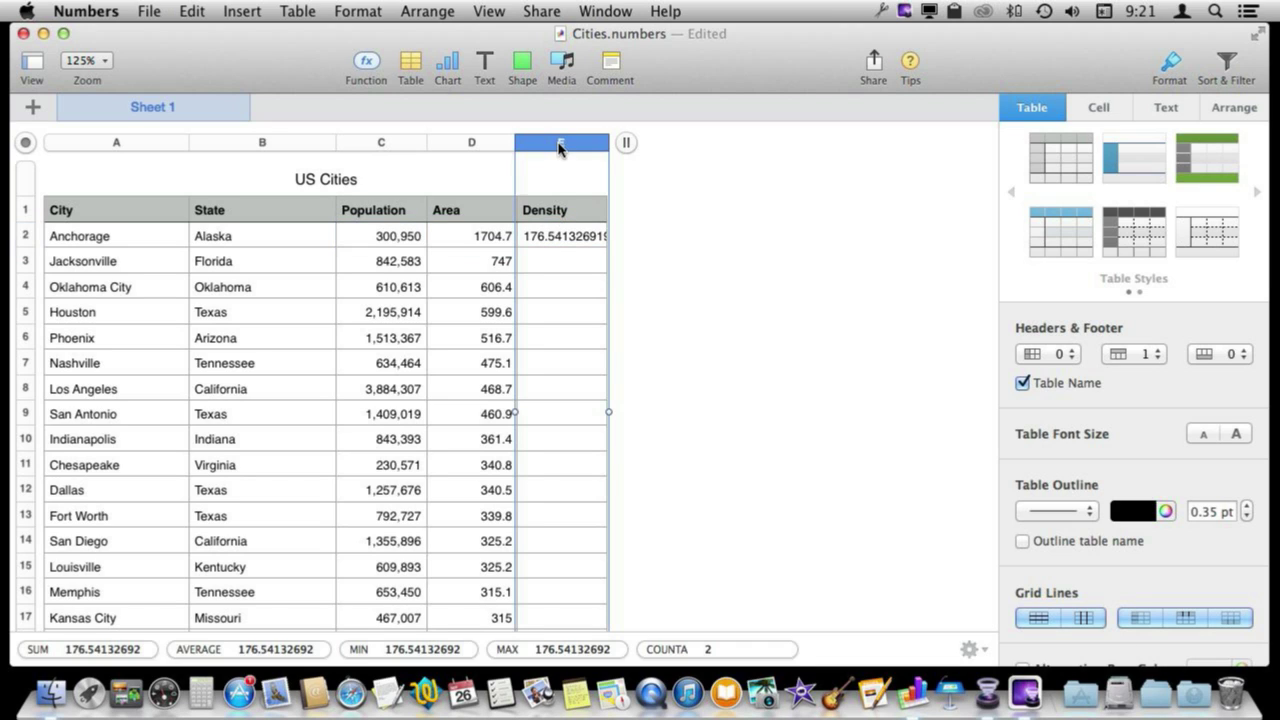
{"action": "left_click", "coordinate": [549, 216]}
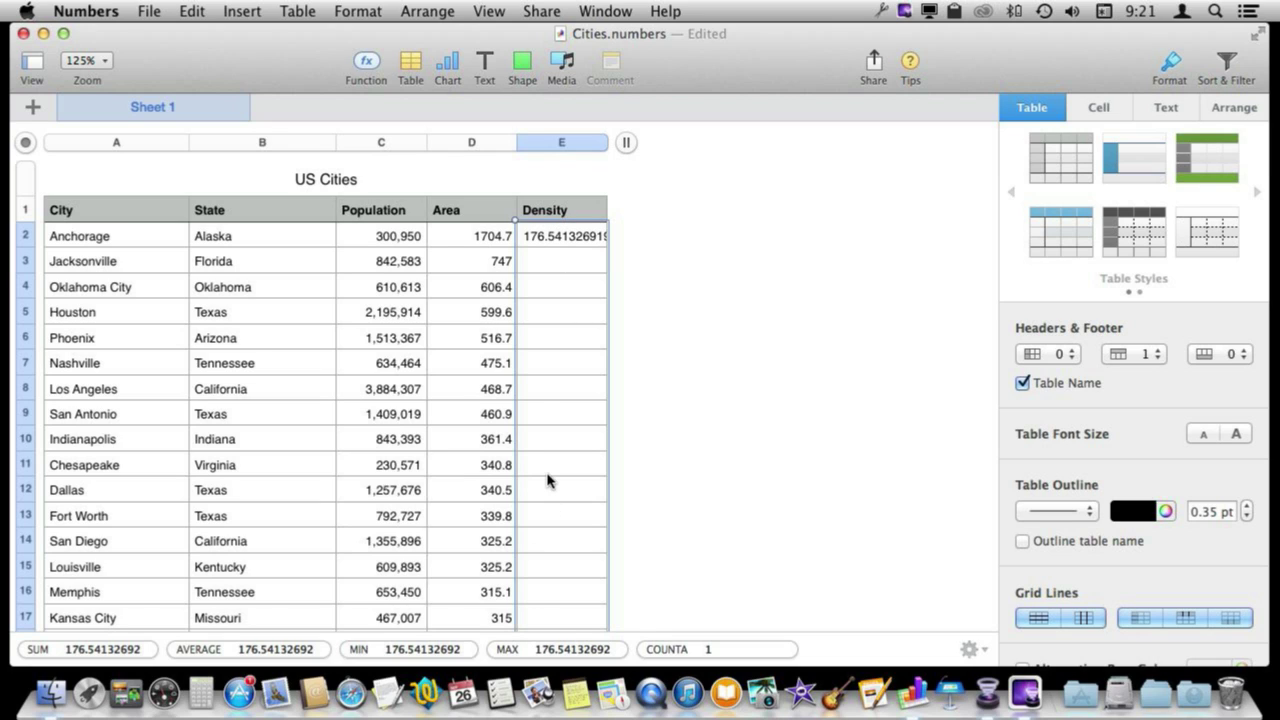
{"action": "key", "text": "super+backslash"}
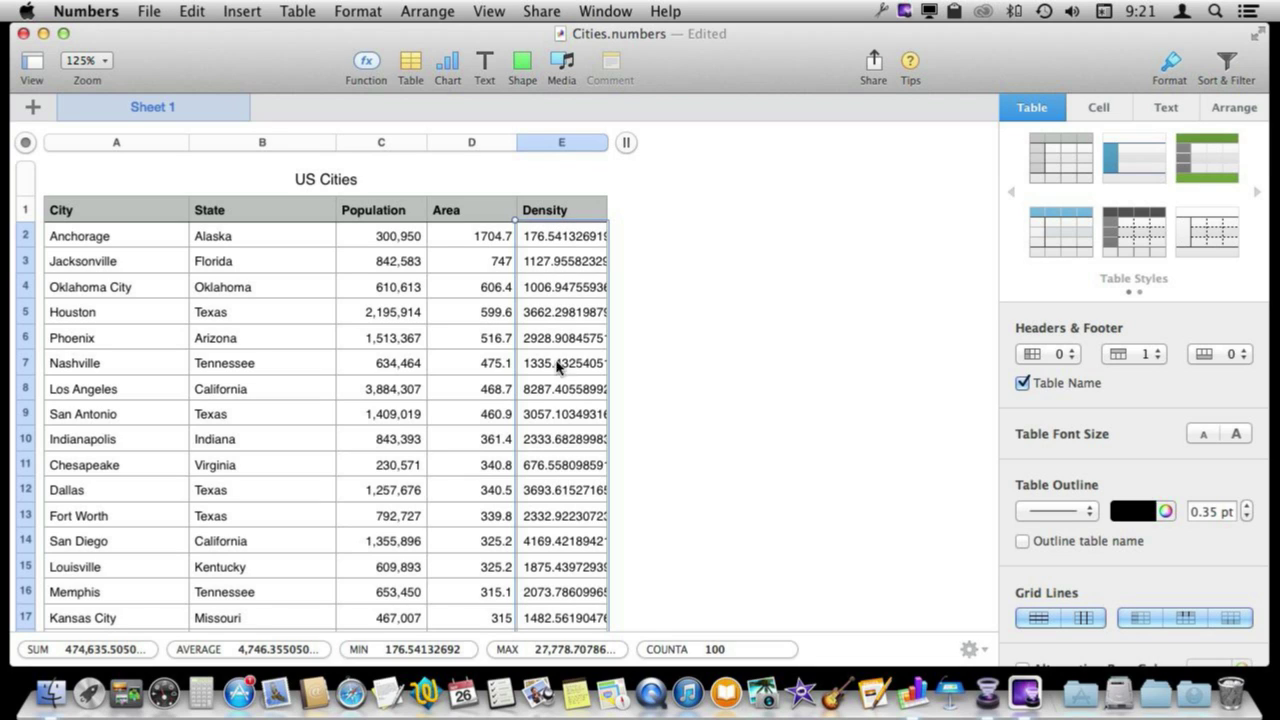
Sort the table by the Density column, lowest first and then highest first
{"action": "left_click", "coordinate": [598, 145]}
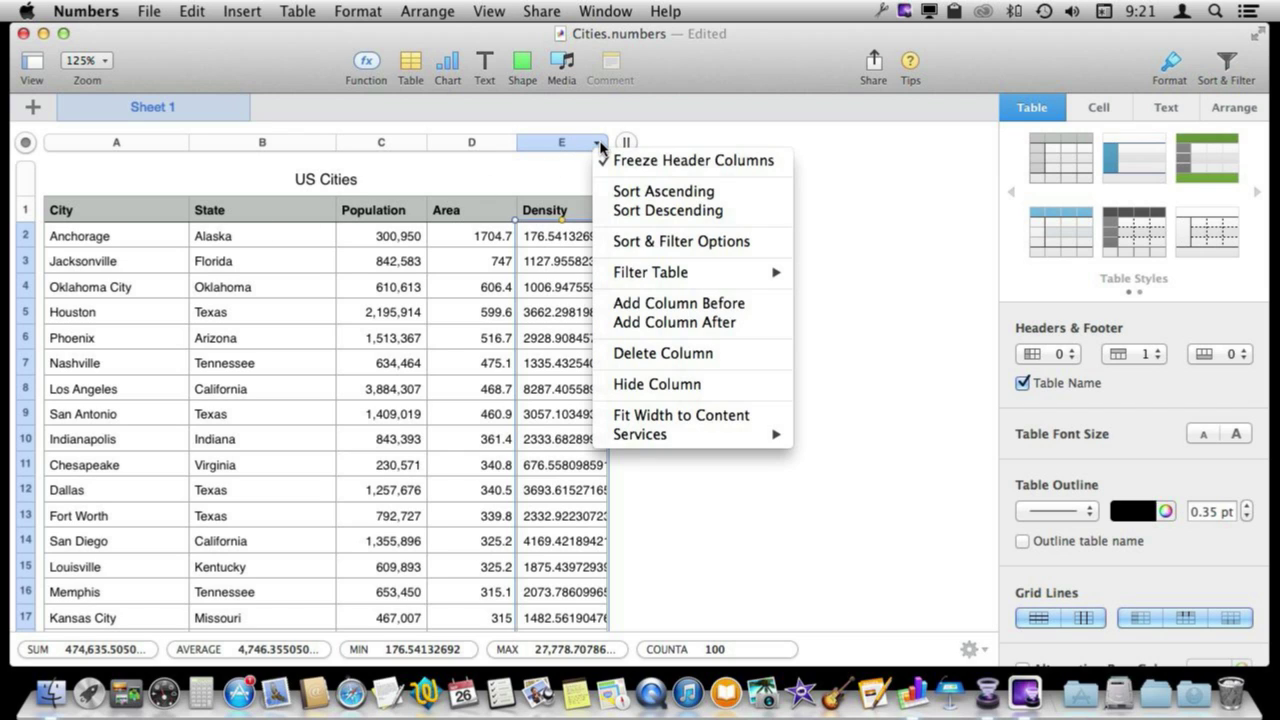
{"action": "left_click", "coordinate": [651, 193]}
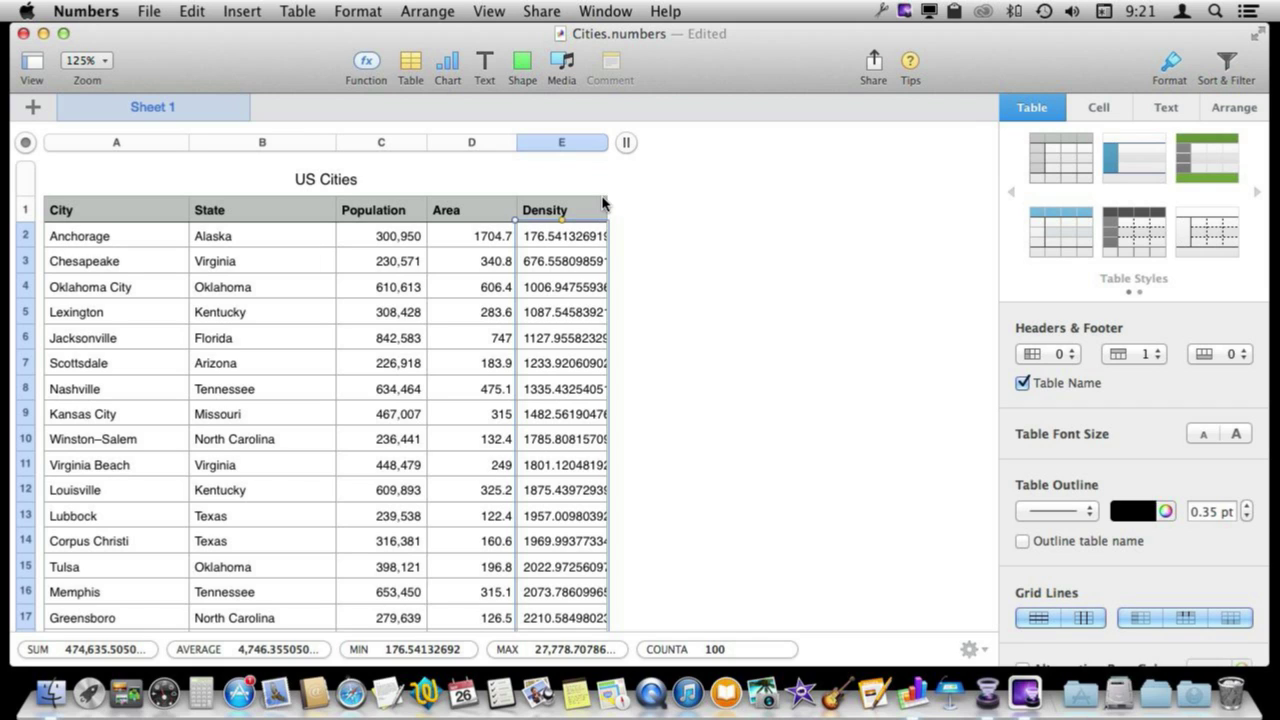
{"action": "left_click", "coordinate": [597, 144]}
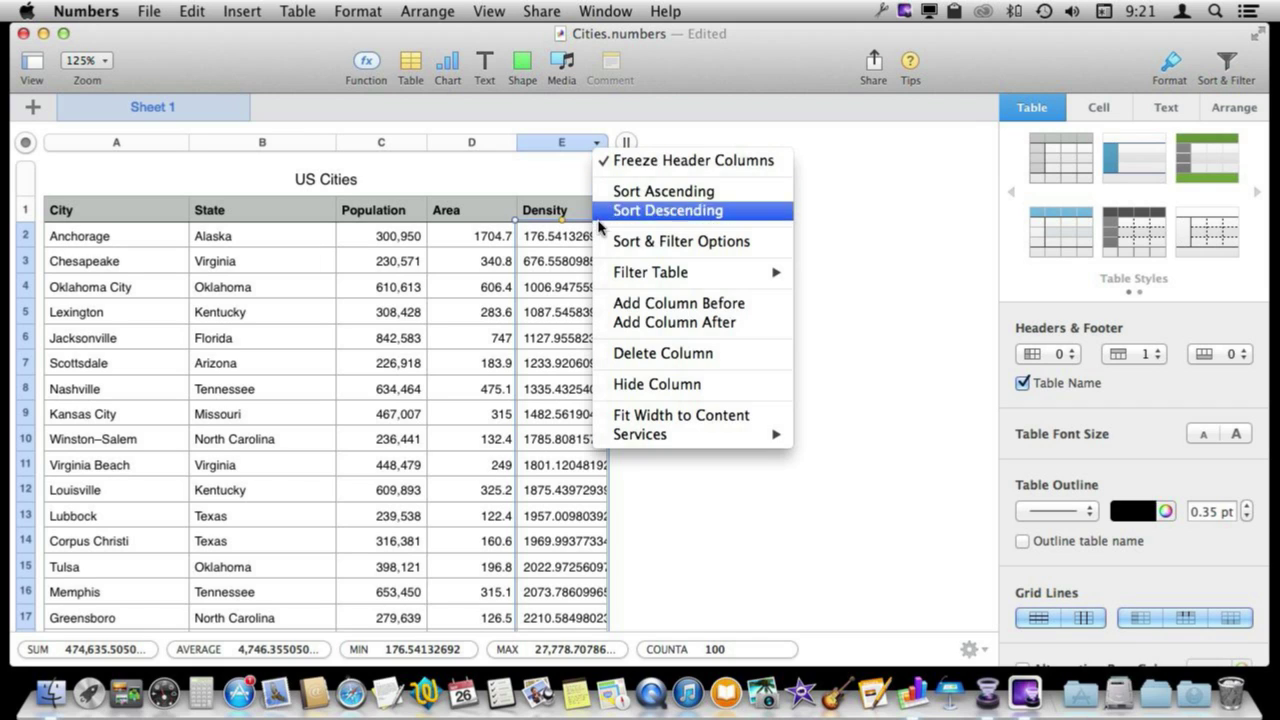
{"action": "left_click", "coordinate": [628, 211]}
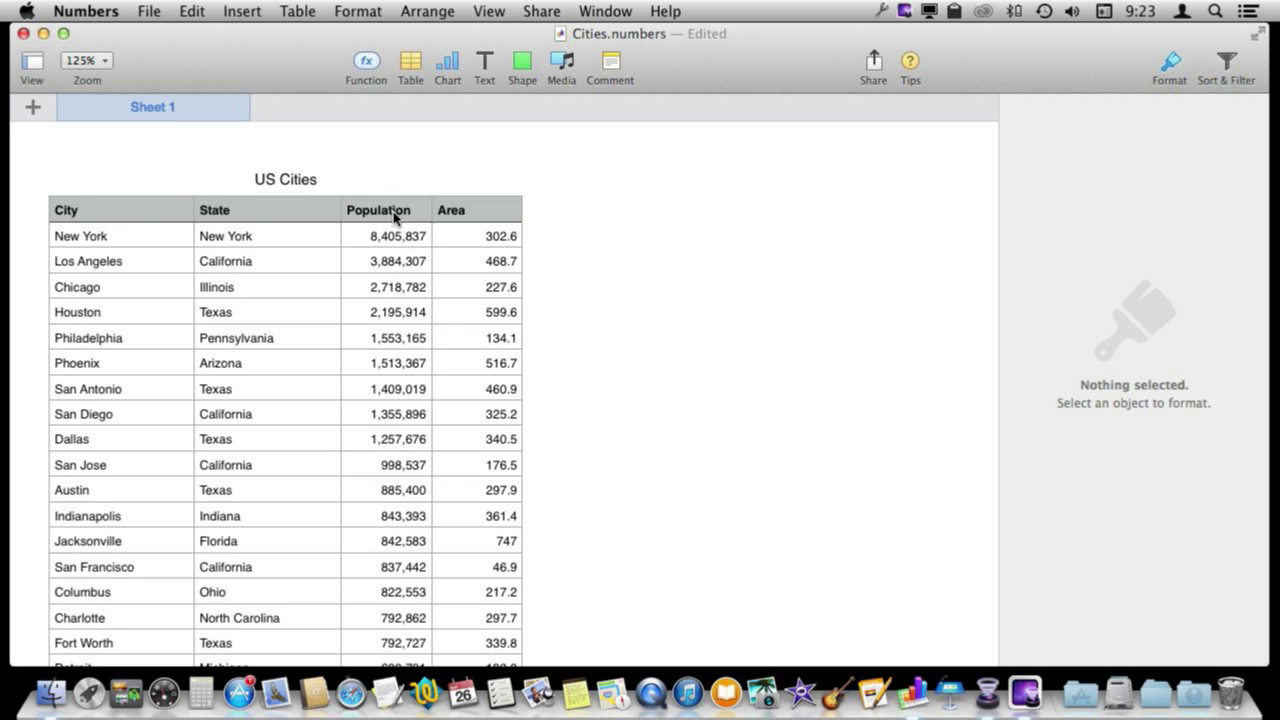
Sort the table by State A to Z and bring up the Sort & Filter options
{"action": "left_click", "coordinate": [288, 198]}
{"action": "left_click", "coordinate": [330, 142]}
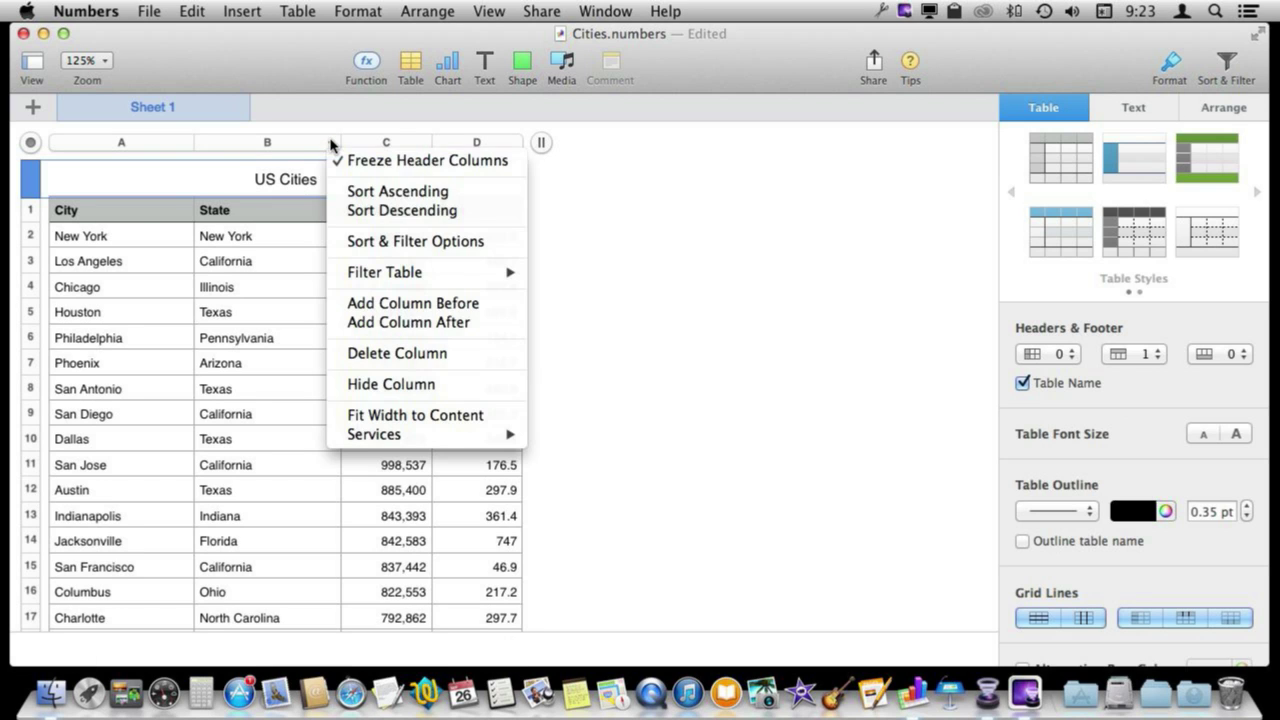
{"action": "left_click", "coordinate": [367, 193]}
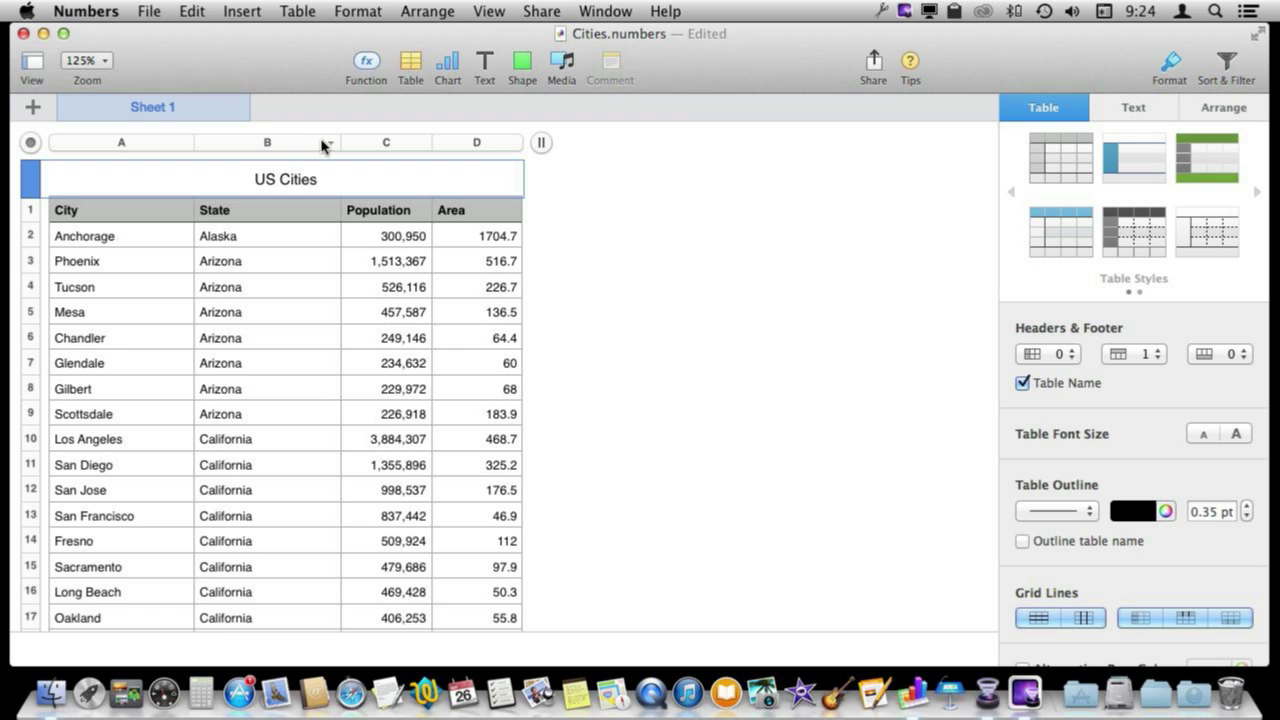
{"action": "left_click", "coordinate": [330, 144]}
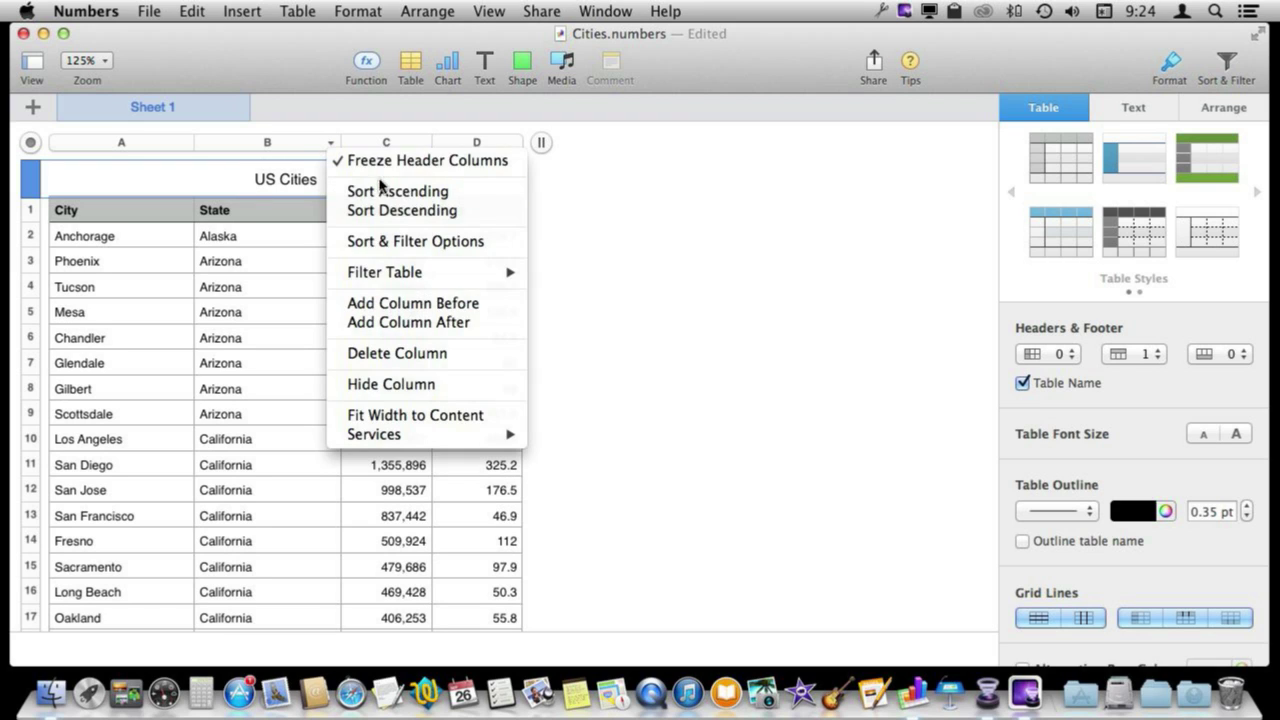
{"action": "left_click", "coordinate": [382, 244]}
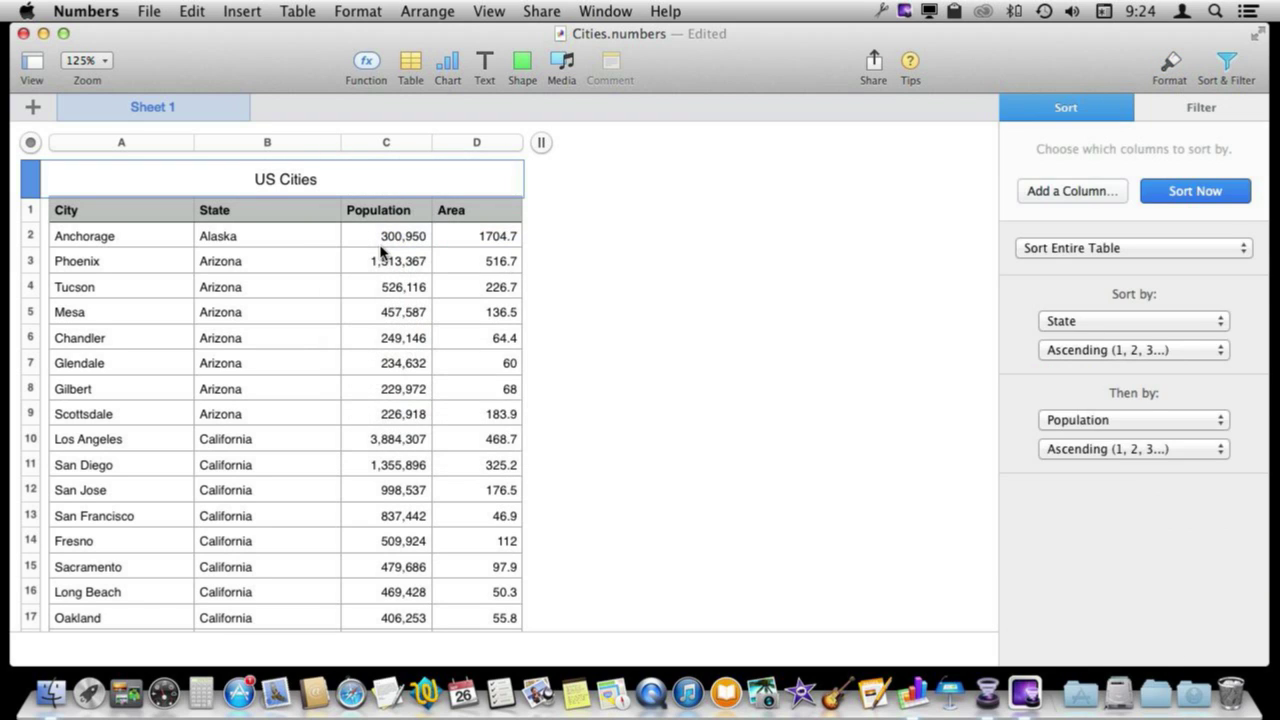
Remove both existing sort rules and add a new rule sorting by State
{"action": "mouse_move", "coordinate": [1131, 318]}
{"action": "mouse_move", "coordinate": [1114, 383]}
{"action": "left_click", "coordinate": [1246, 395]}
{"action": "left_click", "coordinate": [1252, 296]}
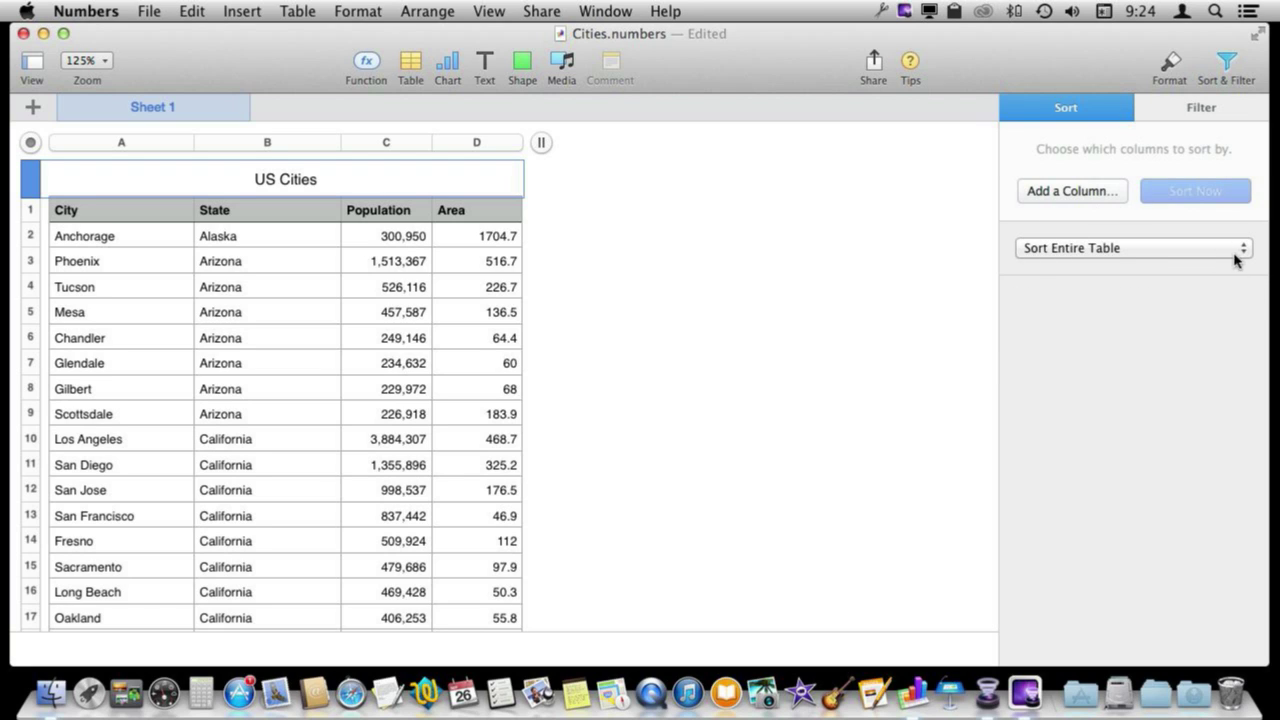
{"action": "left_click", "coordinate": [1072, 192]}
{"action": "left_click", "coordinate": [1060, 249]}
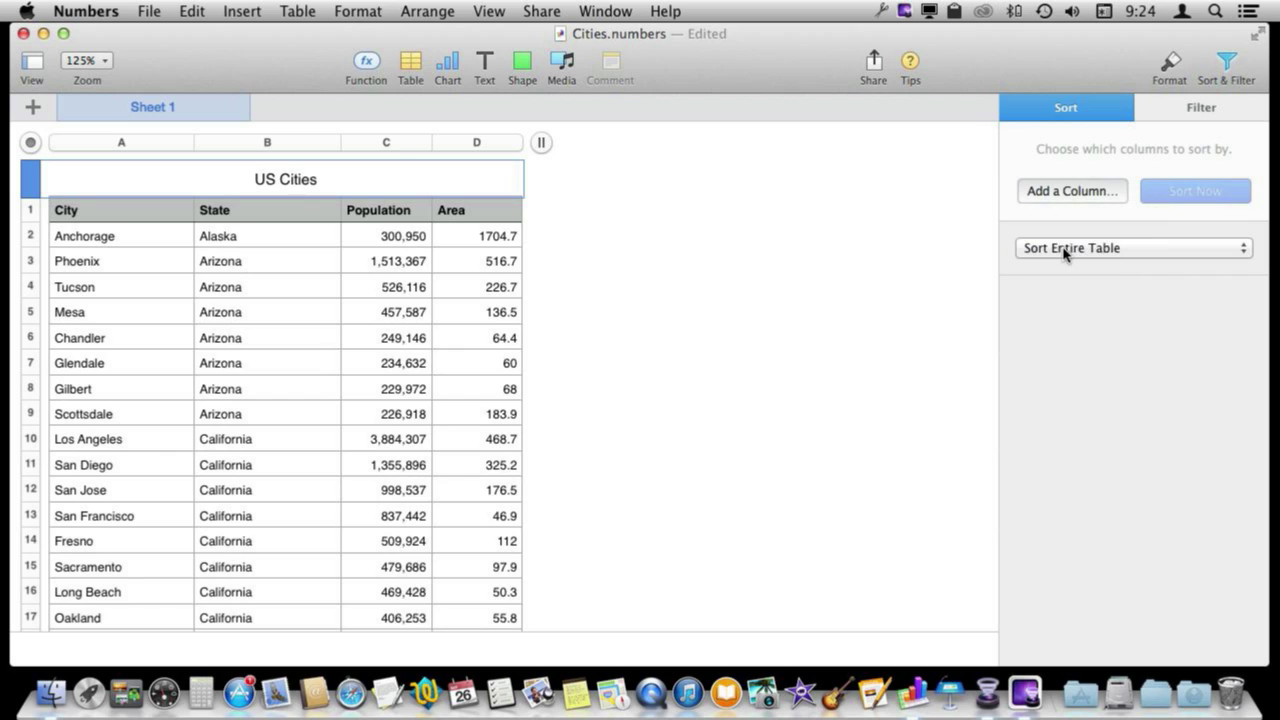
Add a second sort rule by Population, descending, within each state
{"action": "left_click", "coordinate": [1094, 193]}
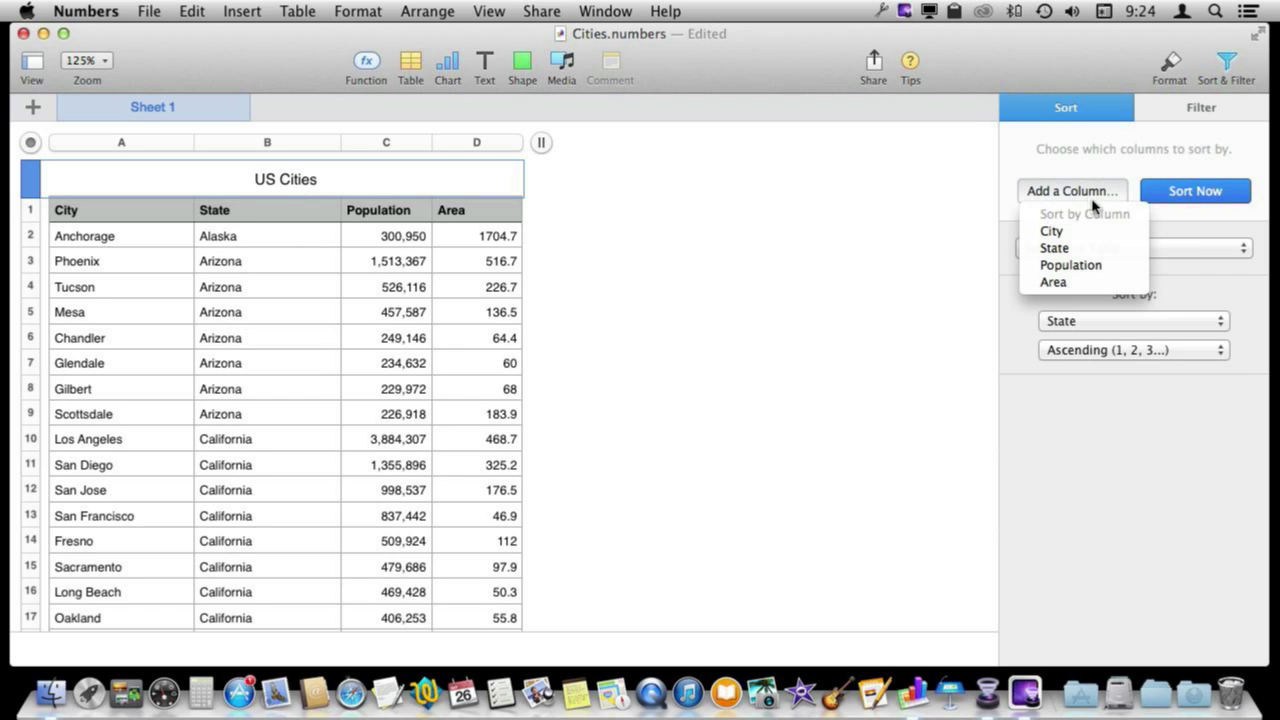
{"action": "left_click", "coordinate": [1067, 236]}
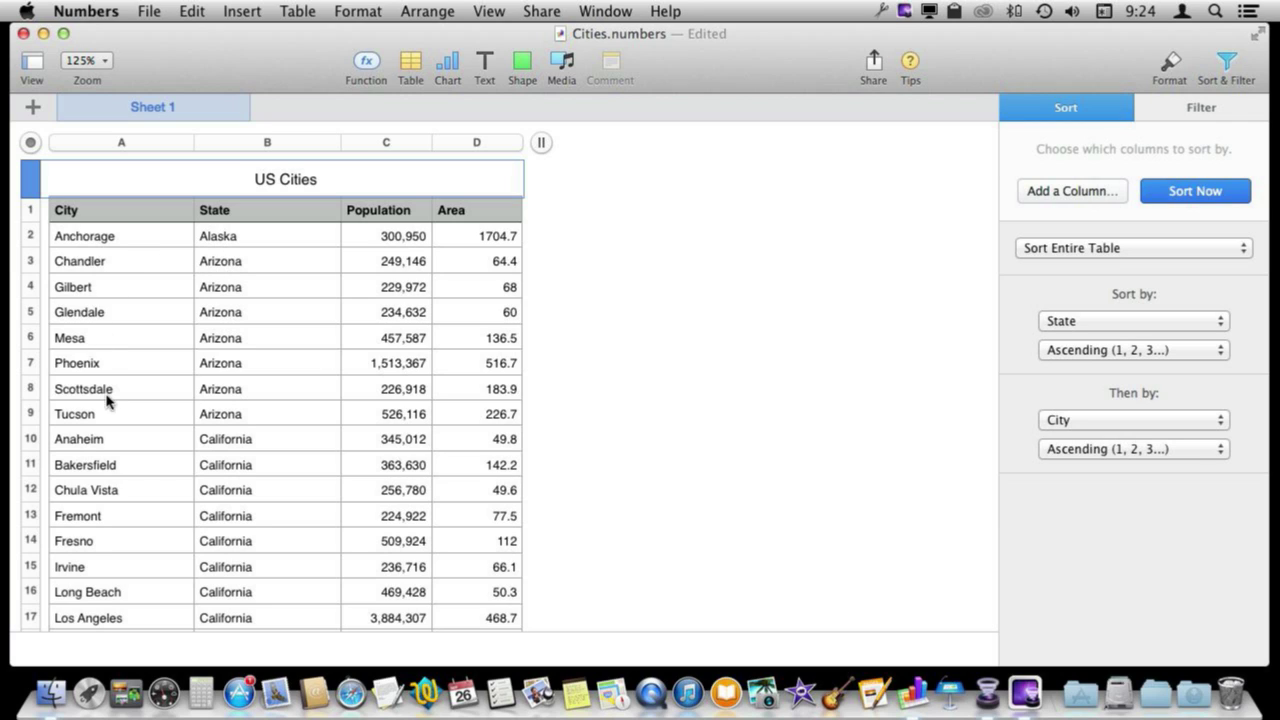
{"action": "left_click", "coordinate": [1124, 421]}
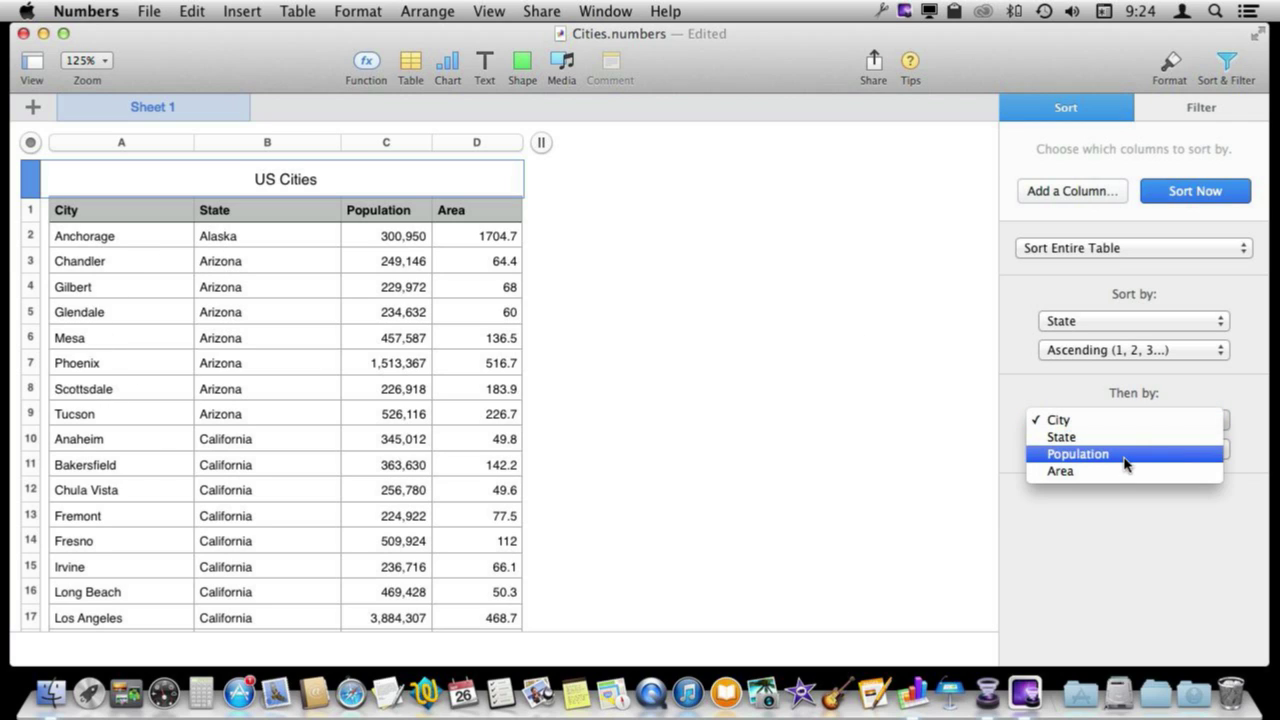
{"action": "left_click", "coordinate": [1124, 457]}
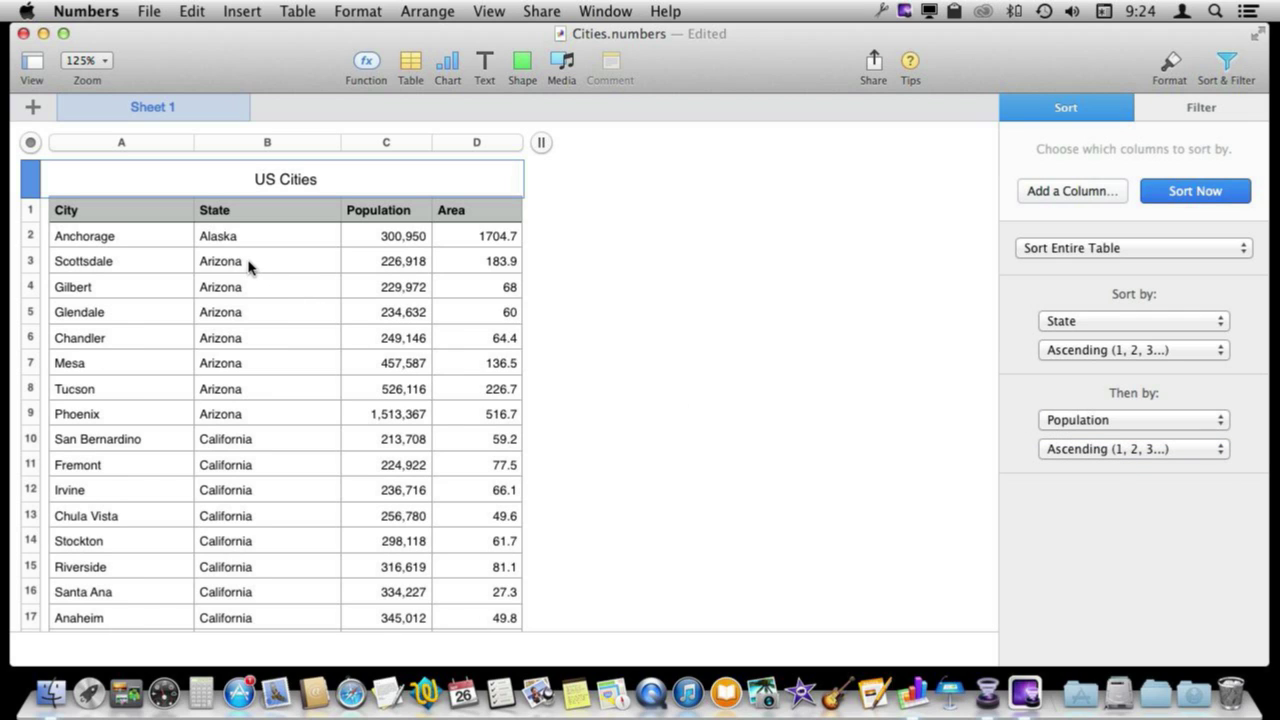
{"action": "left_click", "coordinate": [1077, 448]}
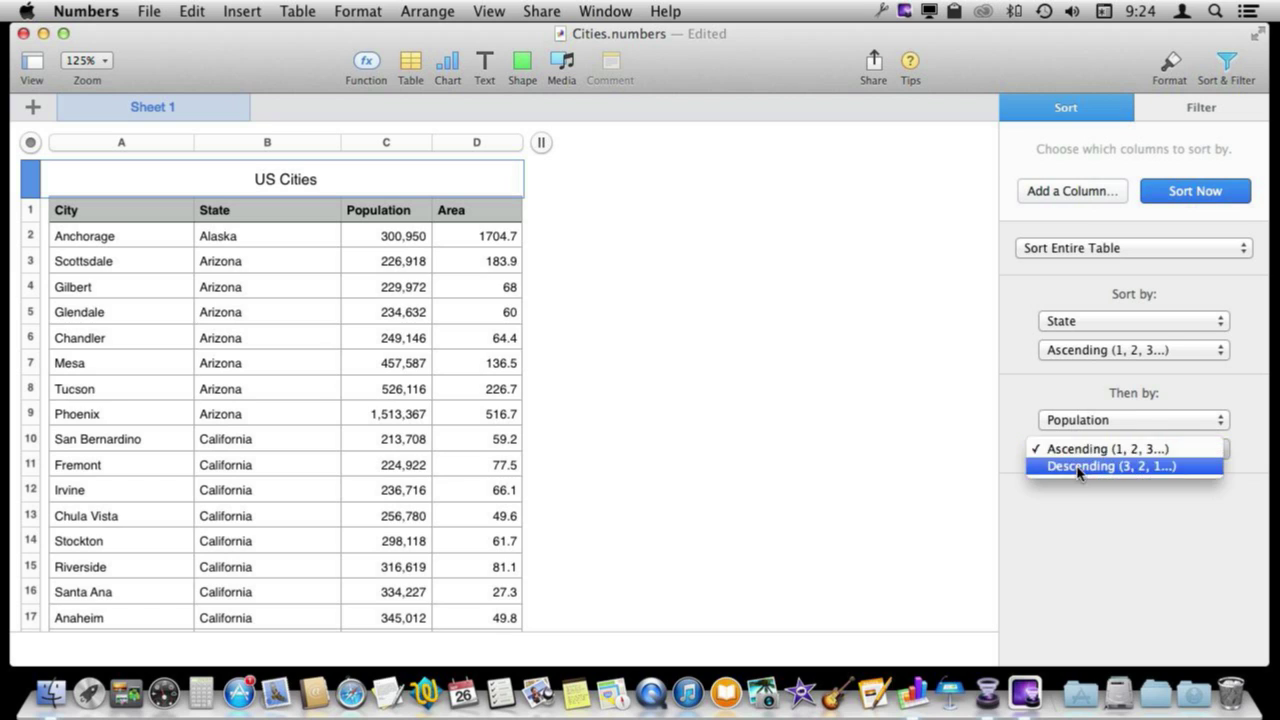
{"action": "left_click", "coordinate": [1078, 467]}
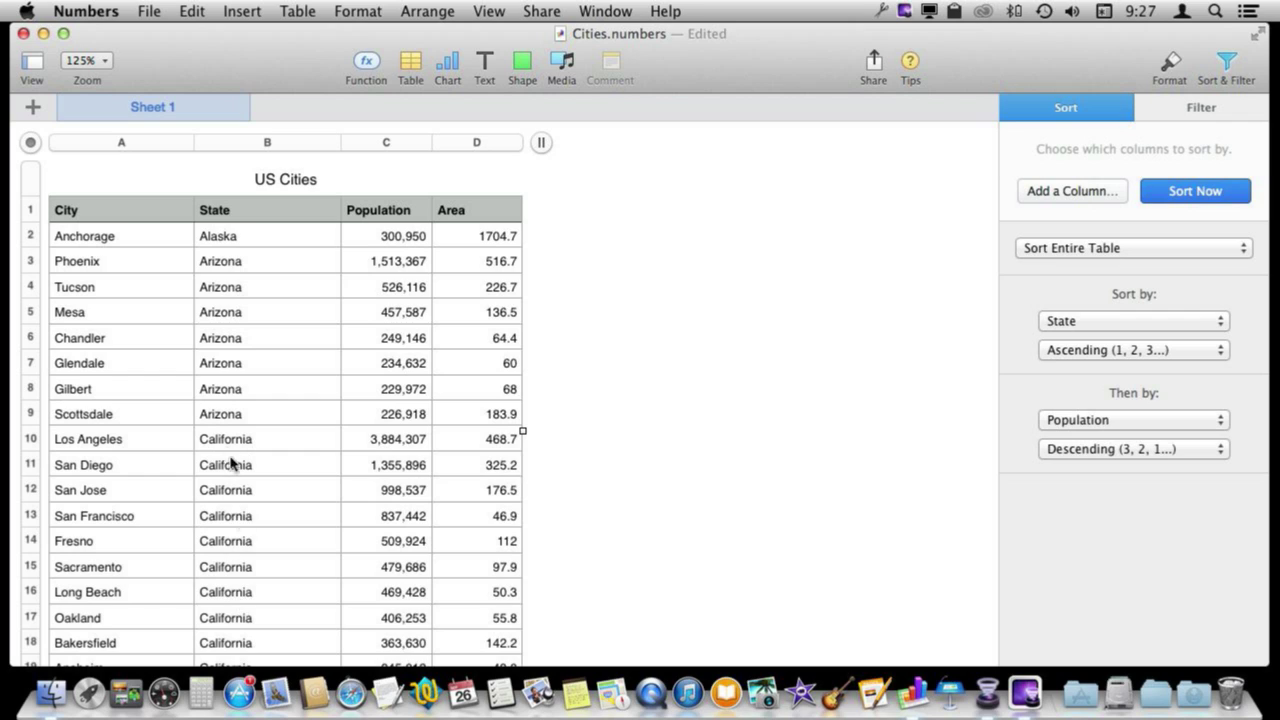
Select the repeated Arizona entries in the State column, B4 to B9
{"action": "left_click", "coordinate": [226, 268]}
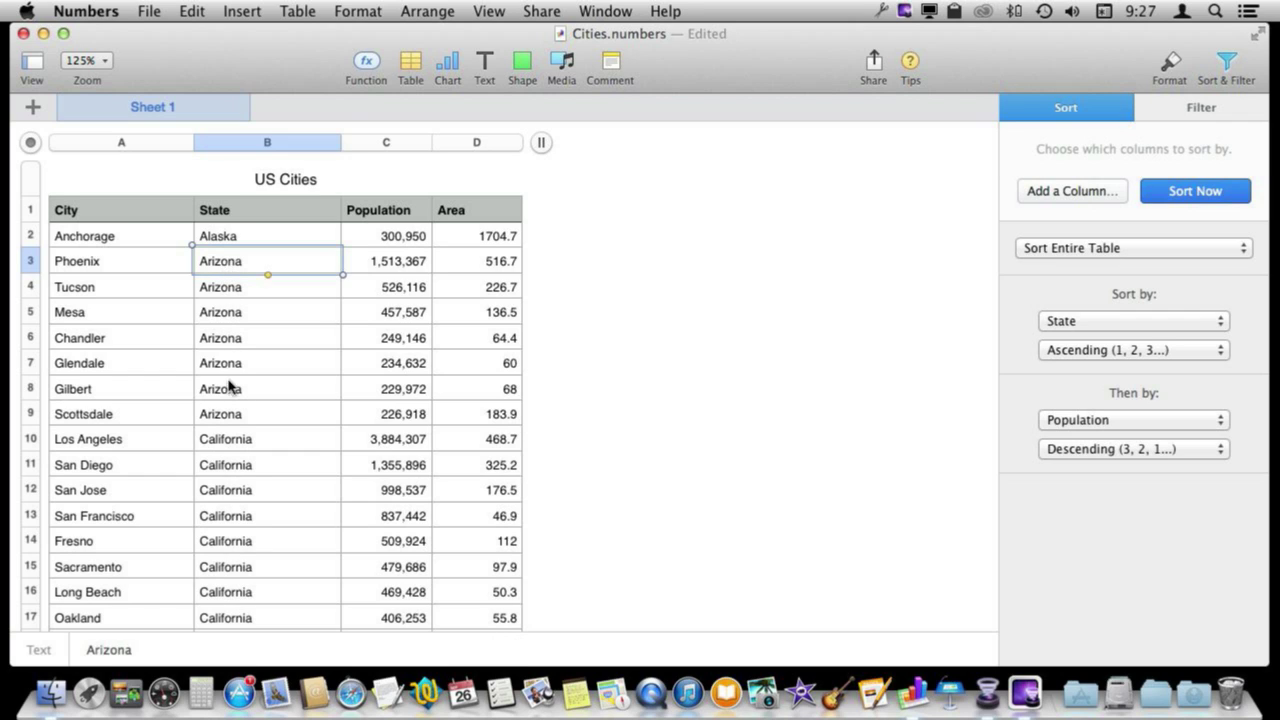
{"action": "left_click", "coordinate": [231, 417], "text": "shift"}
{"action": "left_click", "coordinate": [240, 290]}
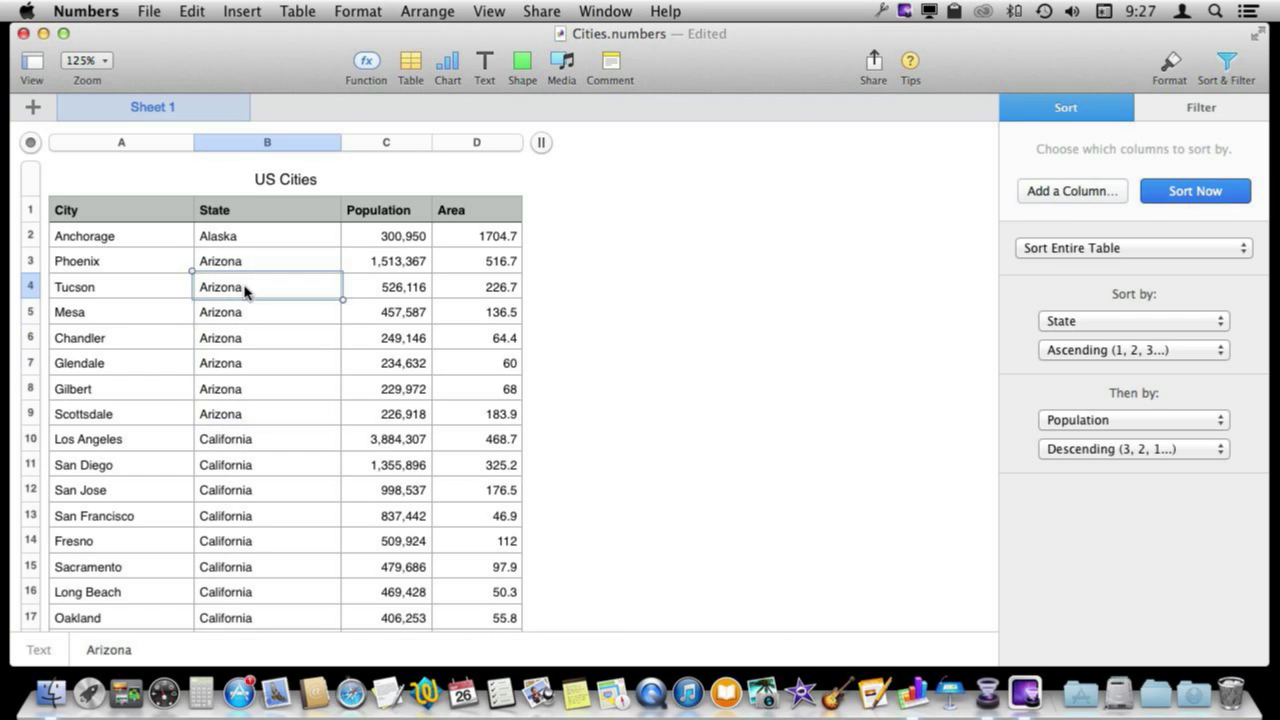
{"action": "left_click", "coordinate": [240, 262]}
{"action": "left_click", "coordinate": [244, 288]}
{"action": "left_click", "coordinate": [237, 420], "text": "shift"}
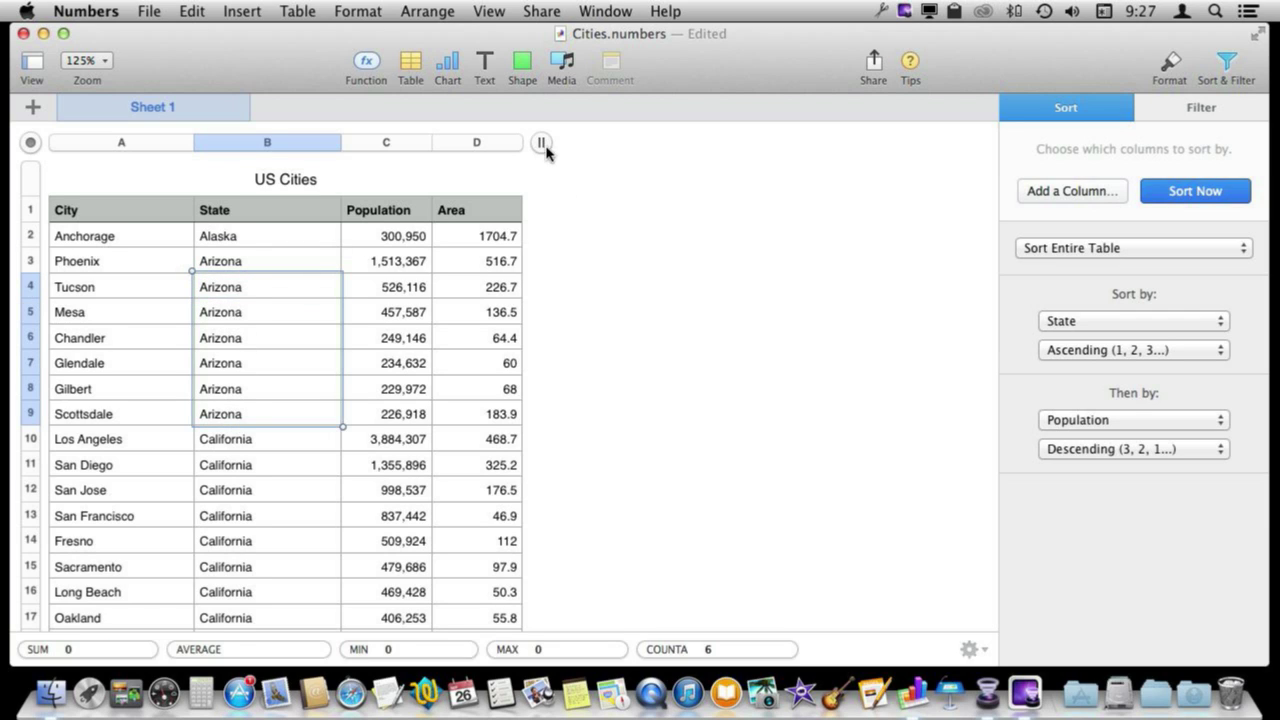
Add an empty column E and enter =IF(EXACT(B3,B2),"",B3) in cell E3
{"action": "left_click_drag", "start_coordinate": [542, 144], "coordinate": [637, 157]}
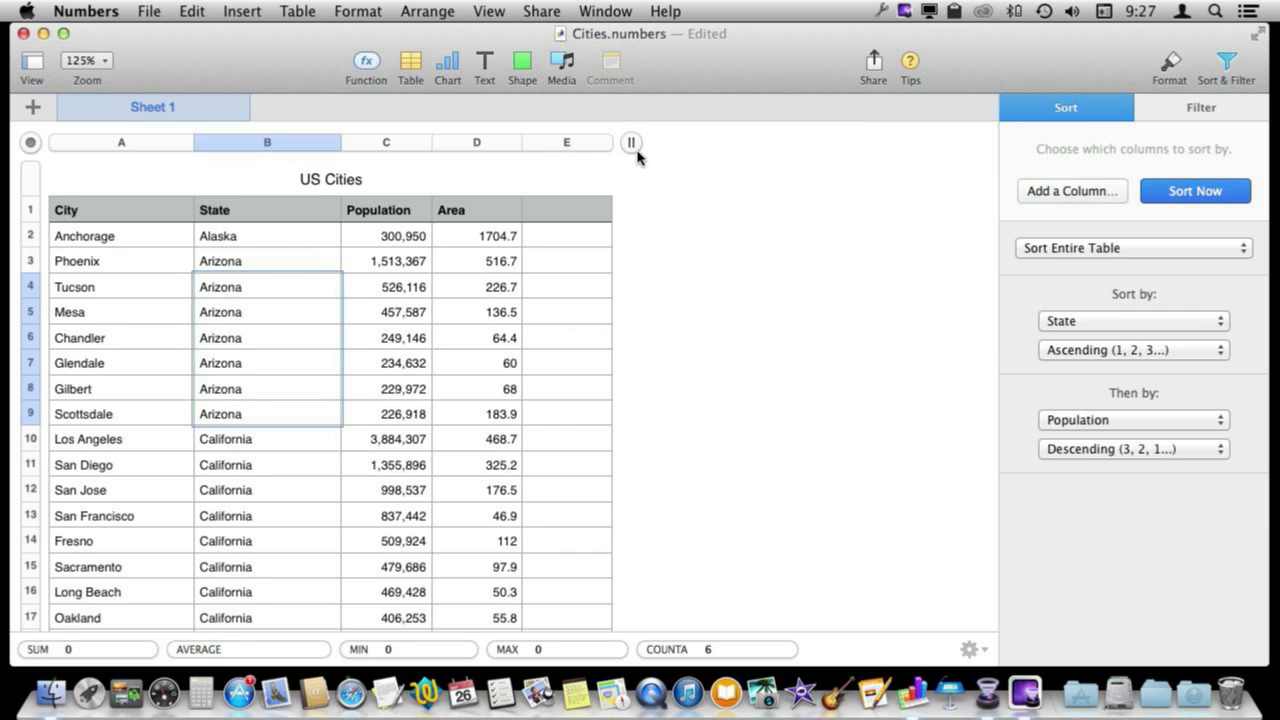
{"action": "left_click", "coordinate": [578, 241]}
{"action": "left_click", "coordinate": [566, 262]}
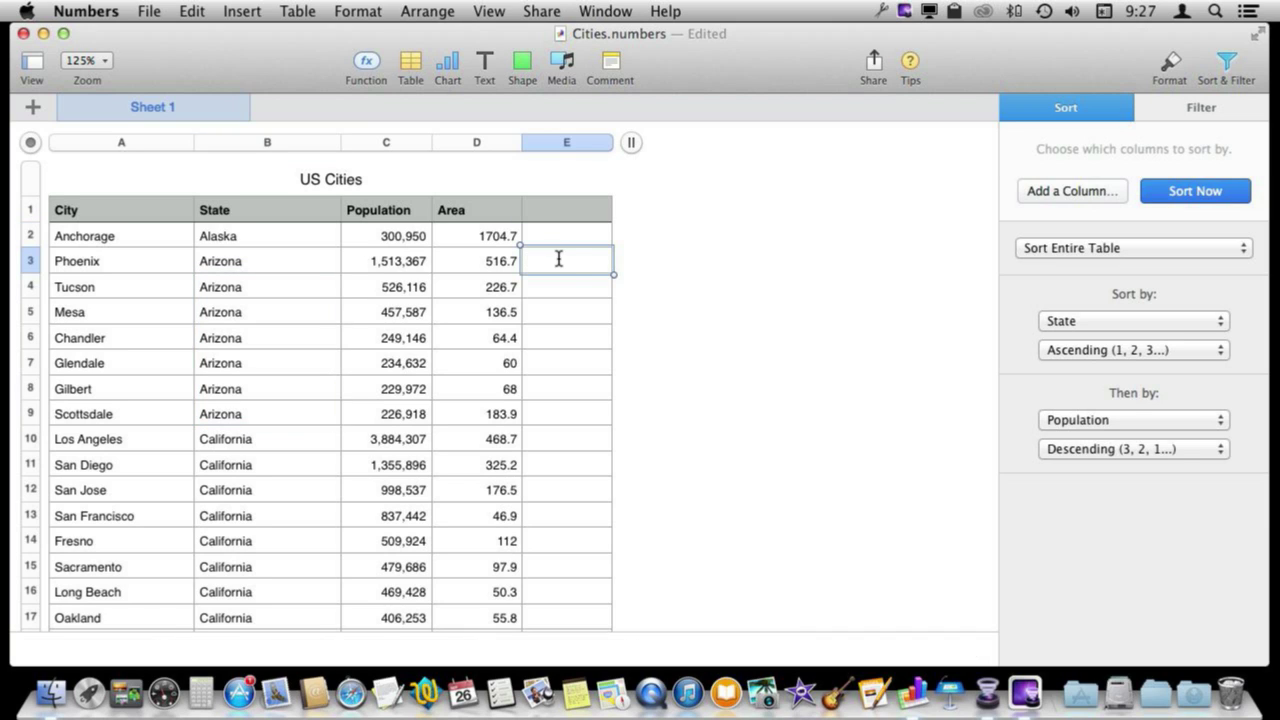
{"action": "type", "text": "=if"}
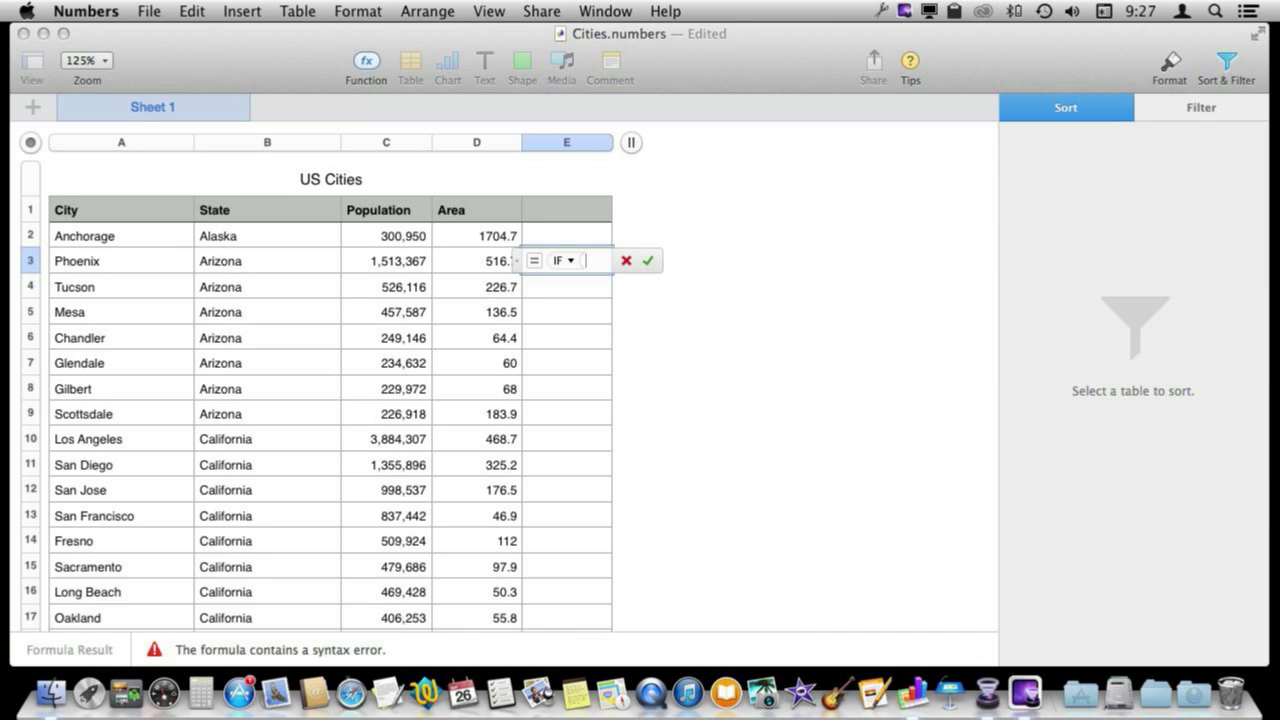
{"action": "type", "text": "exa"}
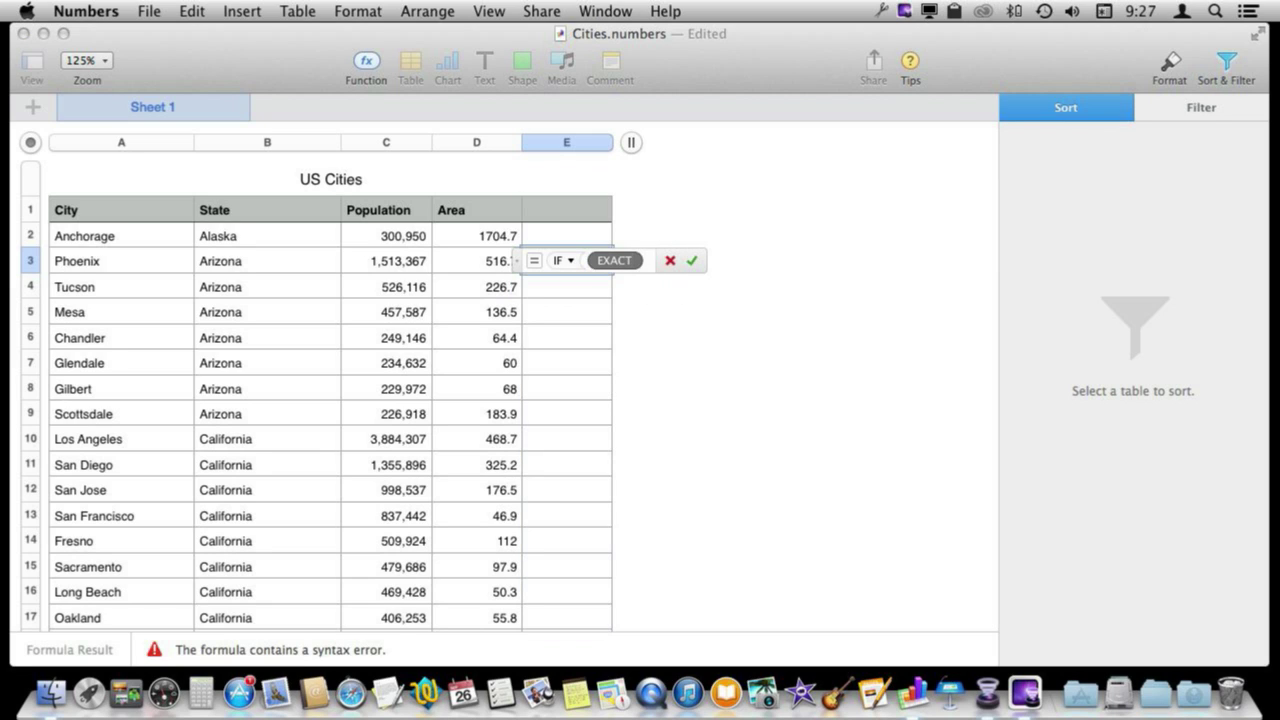
{"action": "key", "text": "Right"}
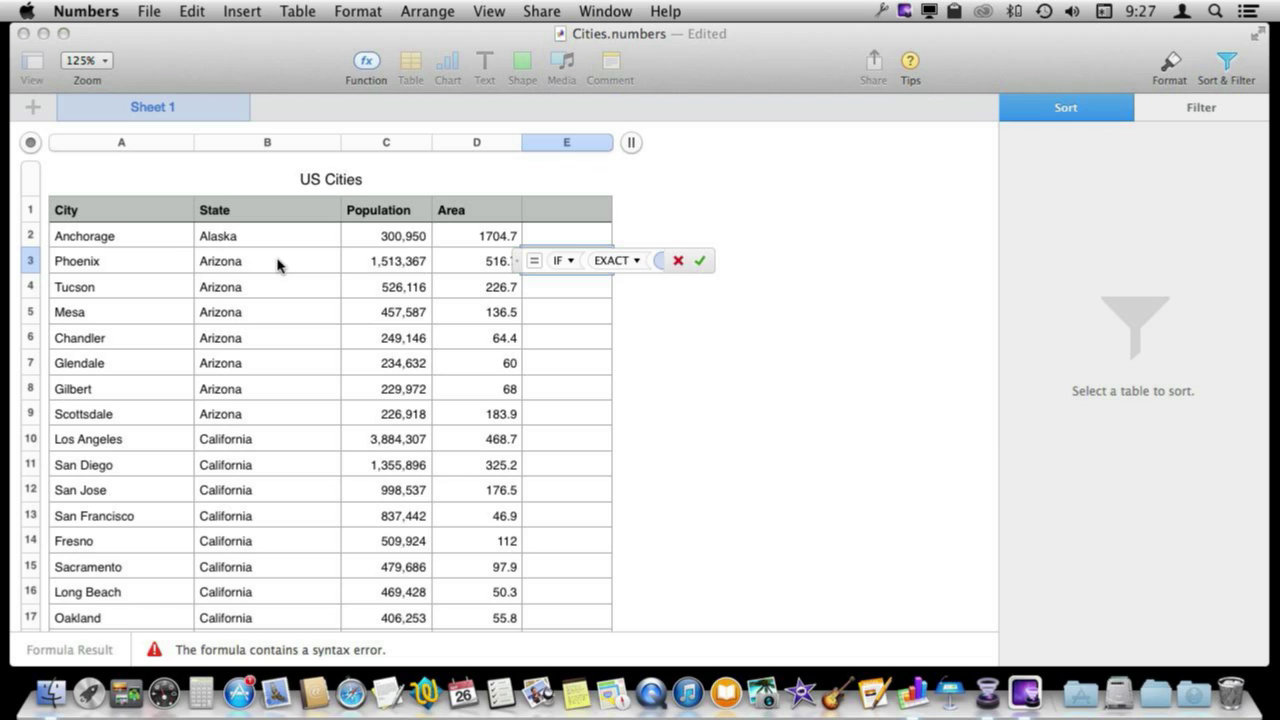
{"action": "left_click", "coordinate": [277, 262]}
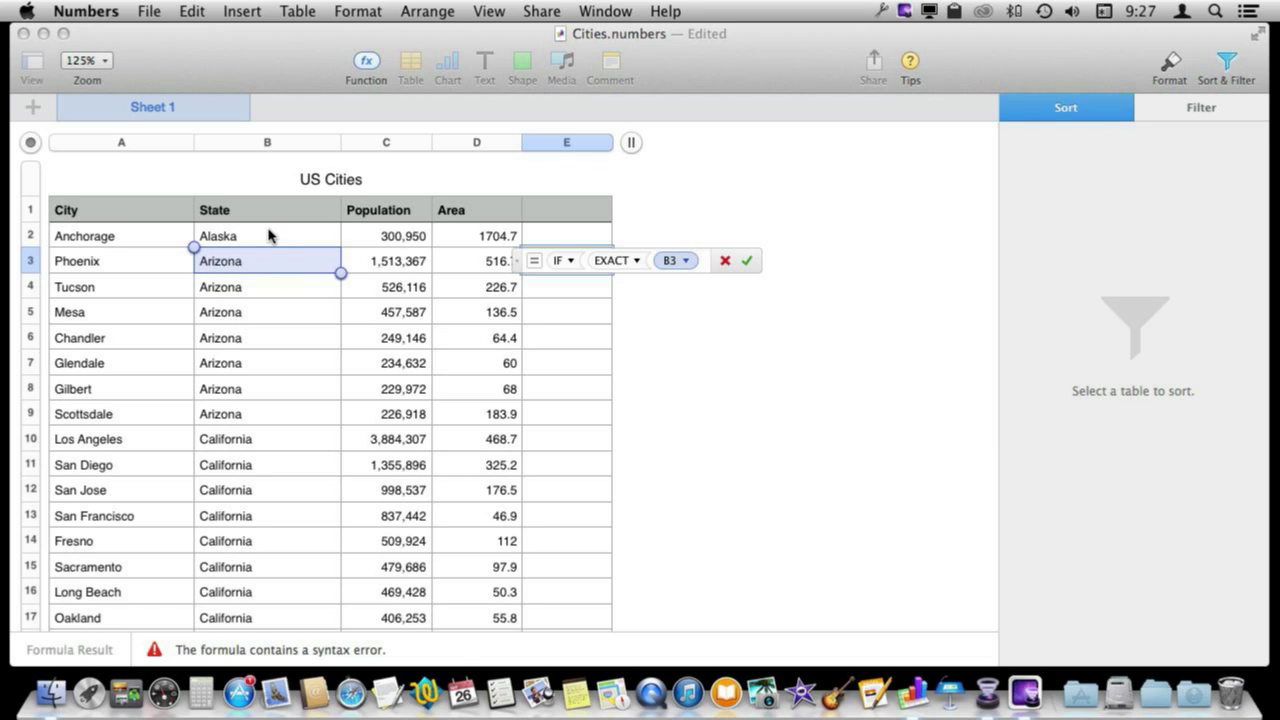
{"action": "type", "text": ","}
{"action": "left_click", "coordinate": [268, 235]}
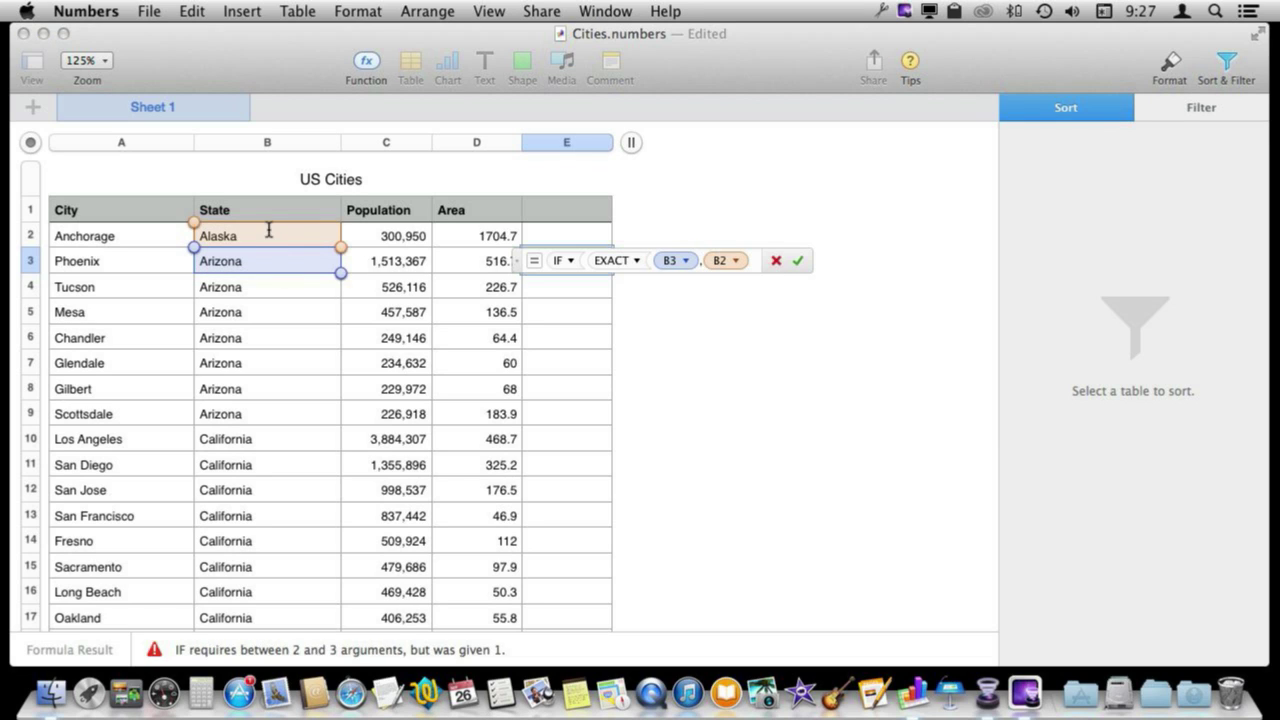
{"action": "type", "text": "),"}
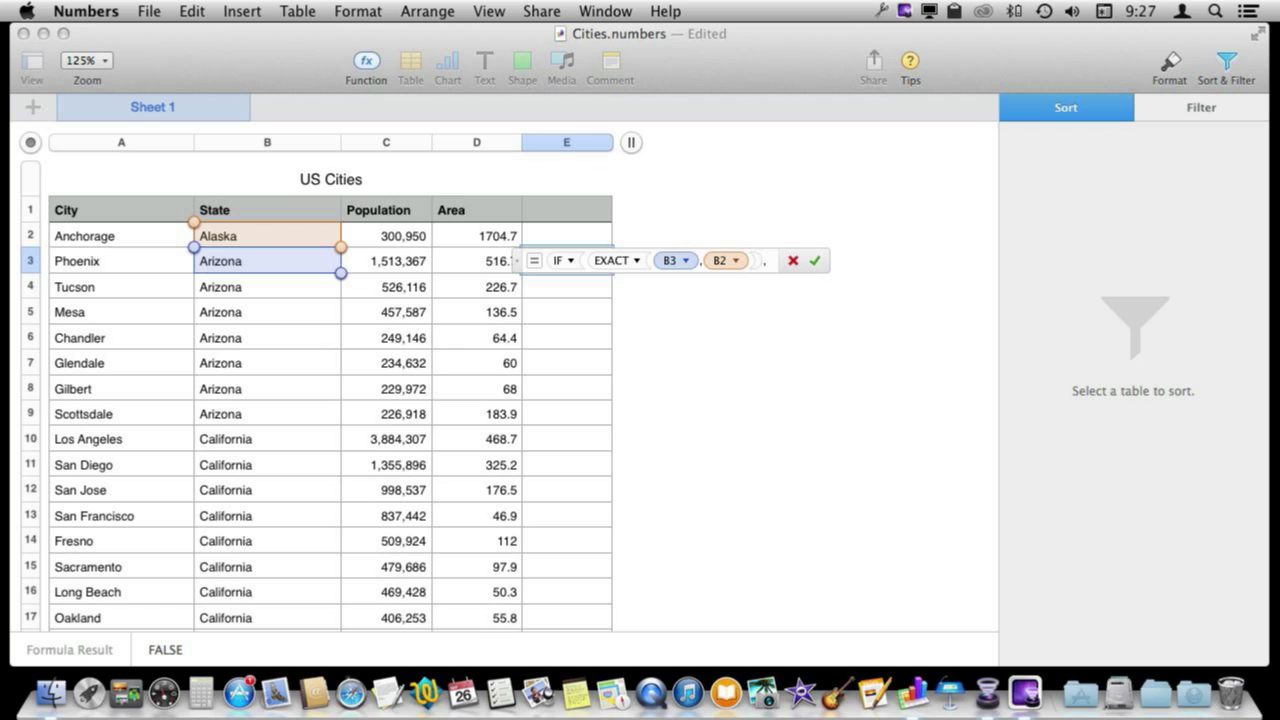
{"action": "type", "text": "\"\","}
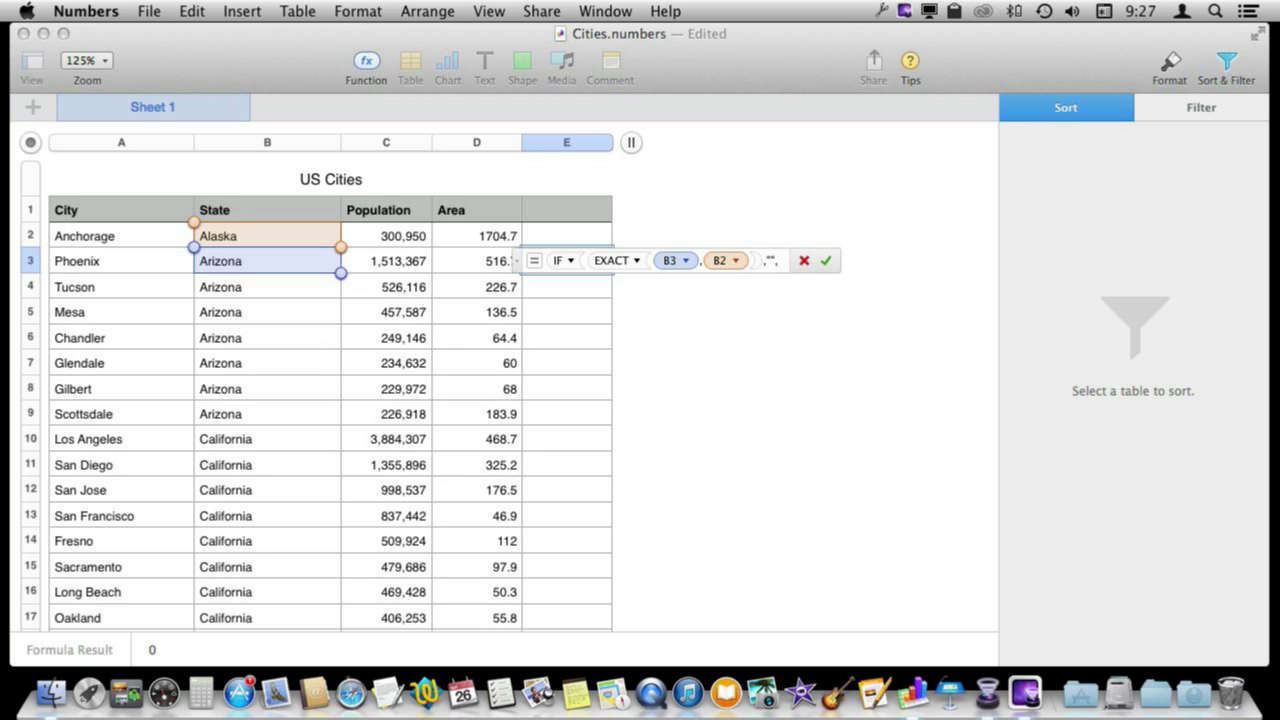
{"action": "left_click", "coordinate": [255, 269]}
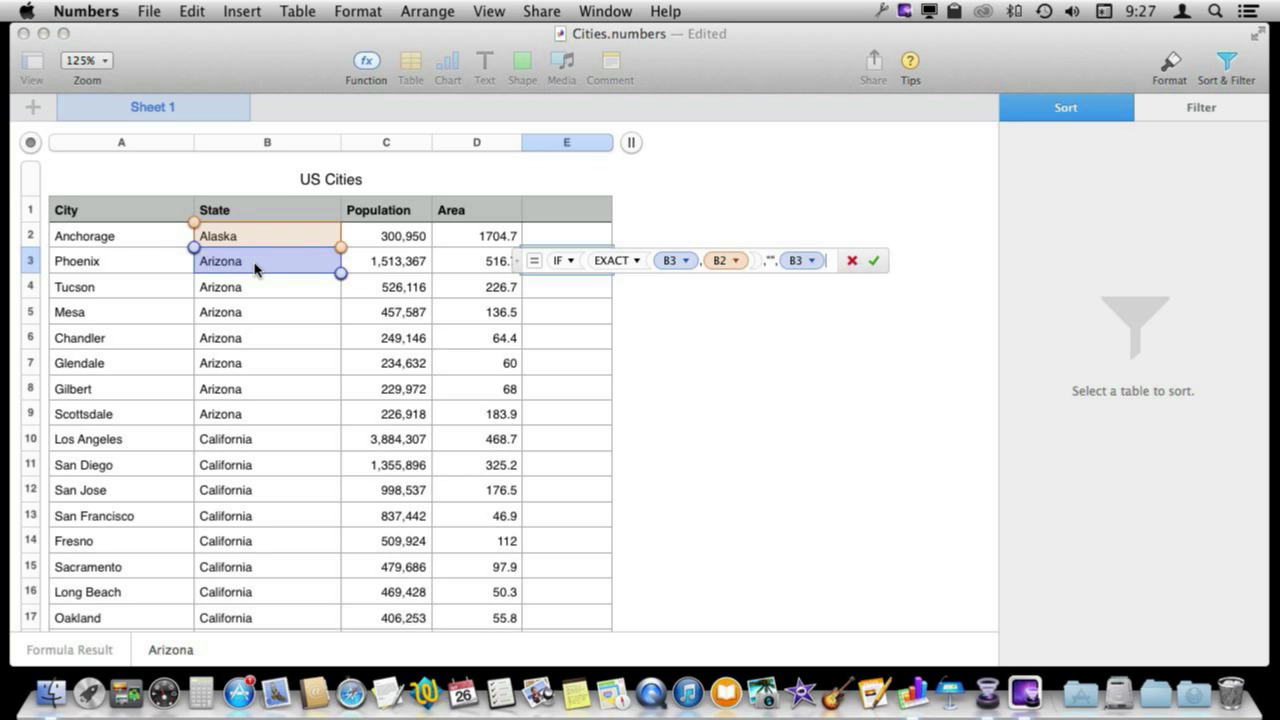
{"action": "type", "text": ")"}
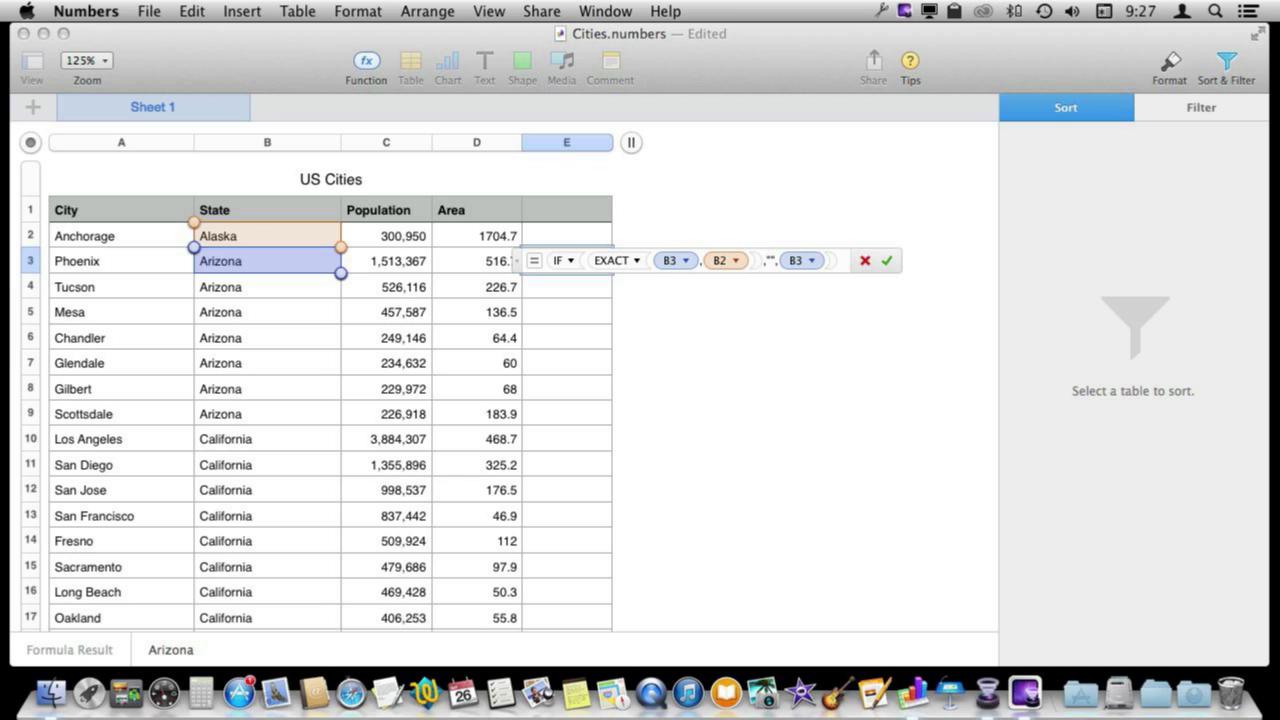
{"action": "key", "text": "Return"}
Copy the E3 formula into E4, then paste it down column E from E2
{"action": "left_click", "coordinate": [566, 261]}
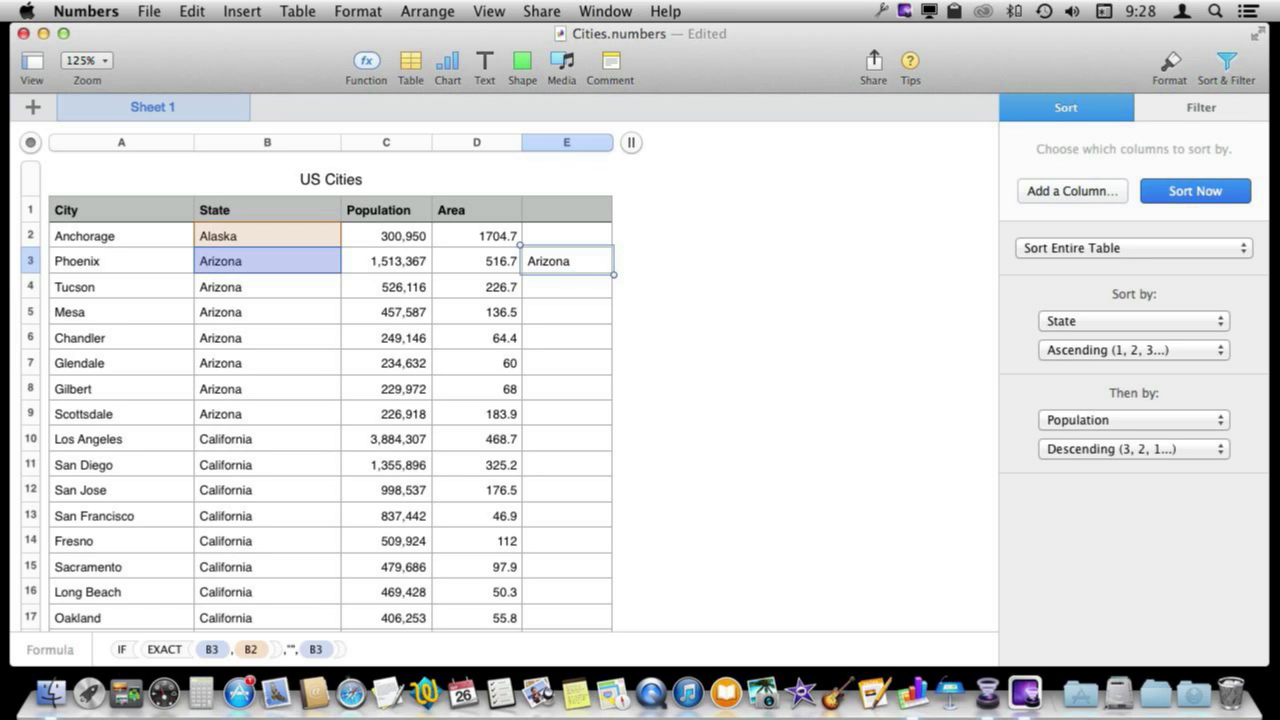
{"action": "left_click", "coordinate": [566, 286]}
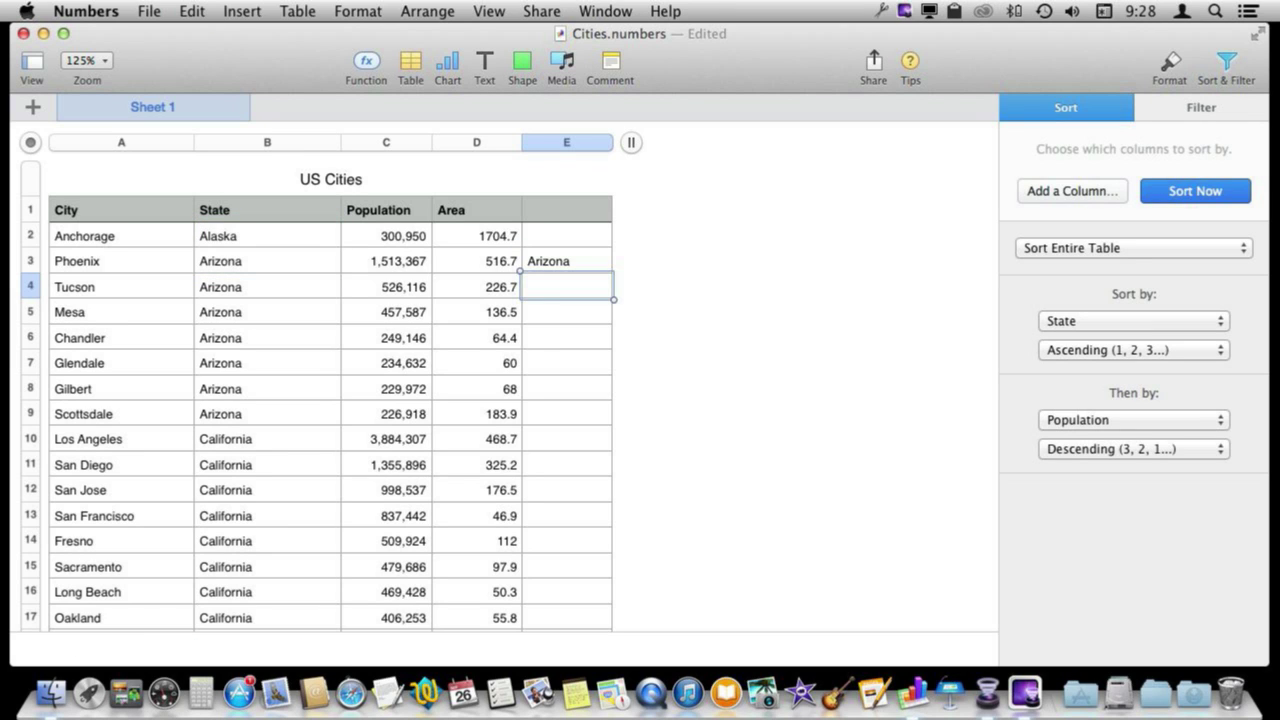
{"action": "key", "text": "super+v"}
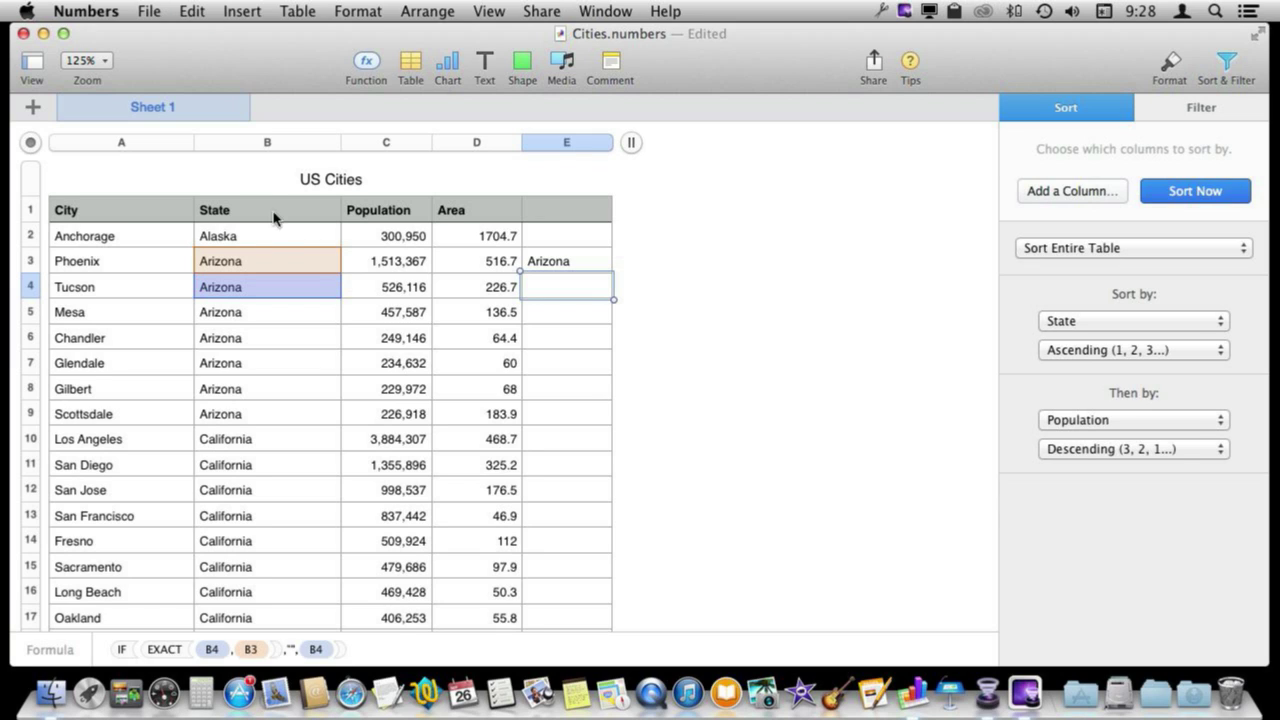
{"action": "left_click", "coordinate": [566, 142]}
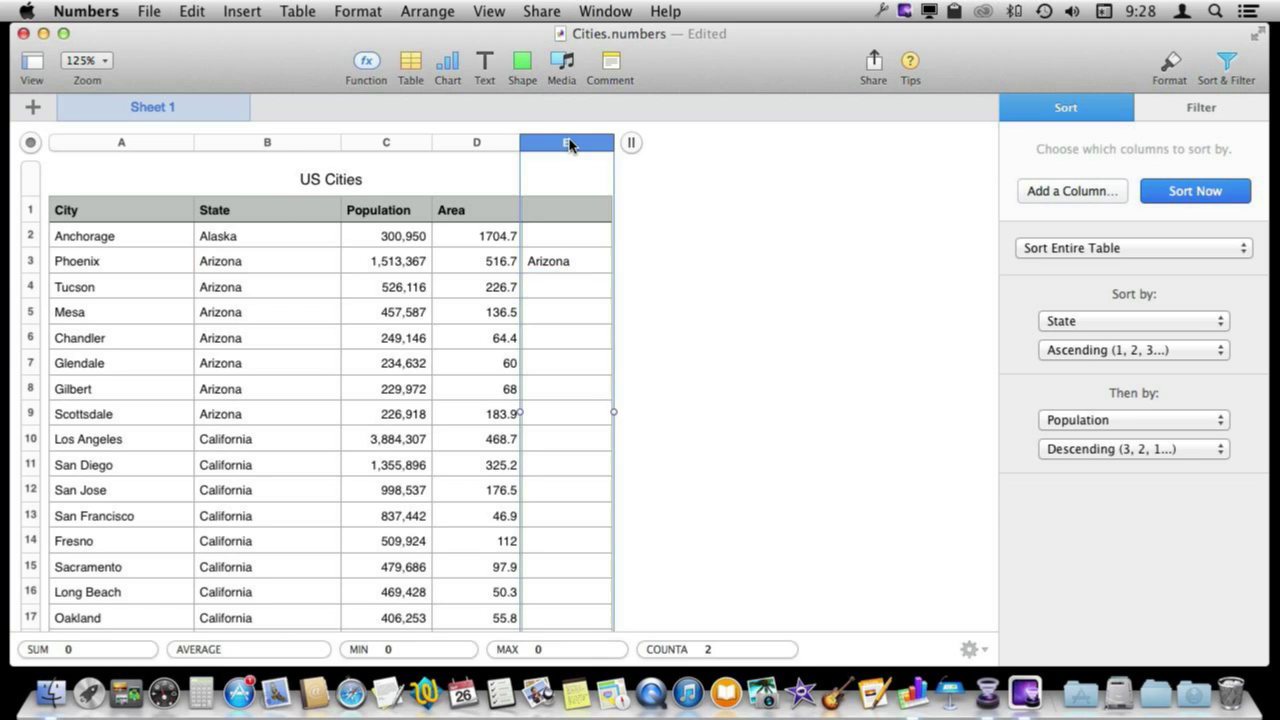
{"action": "left_click", "coordinate": [561, 221], "text": "super"}
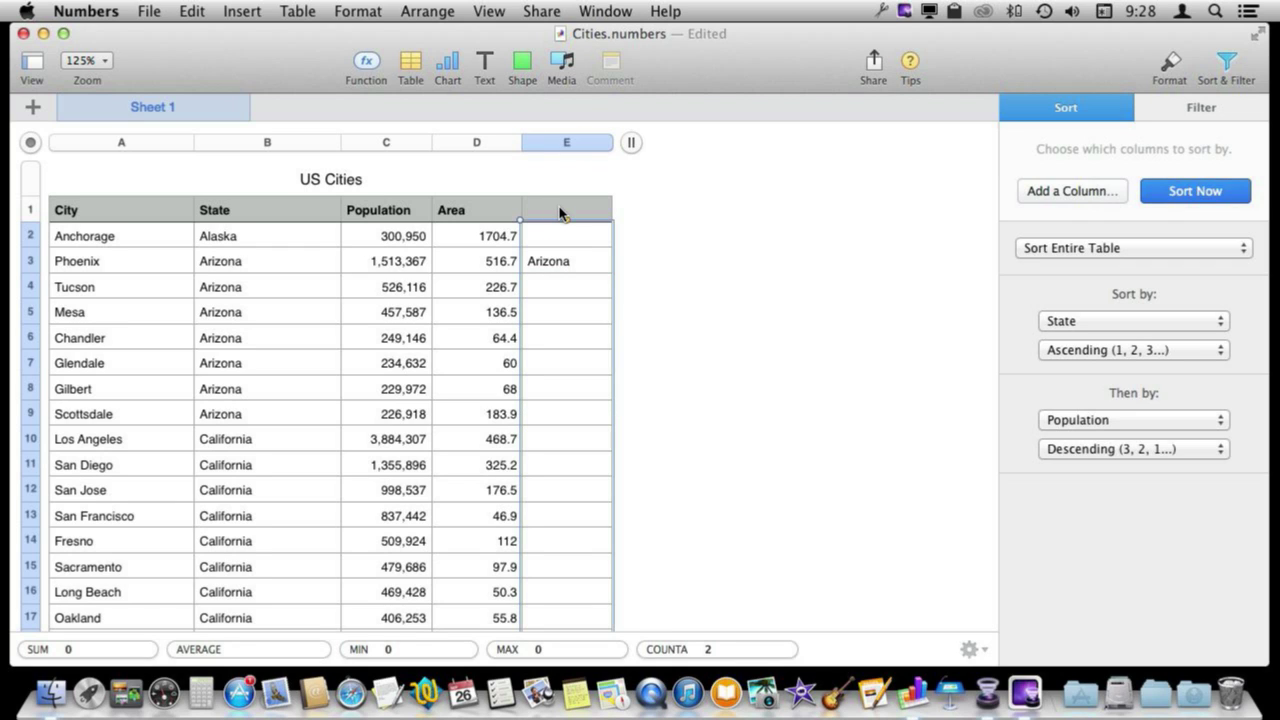
{"action": "key", "text": "super+v"}
Move the formula column beside the State column and head it State
{"action": "left_click_drag", "start_coordinate": [565, 150], "coordinate": [340, 152]}
{"action": "double_click", "coordinate": [385, 207]}
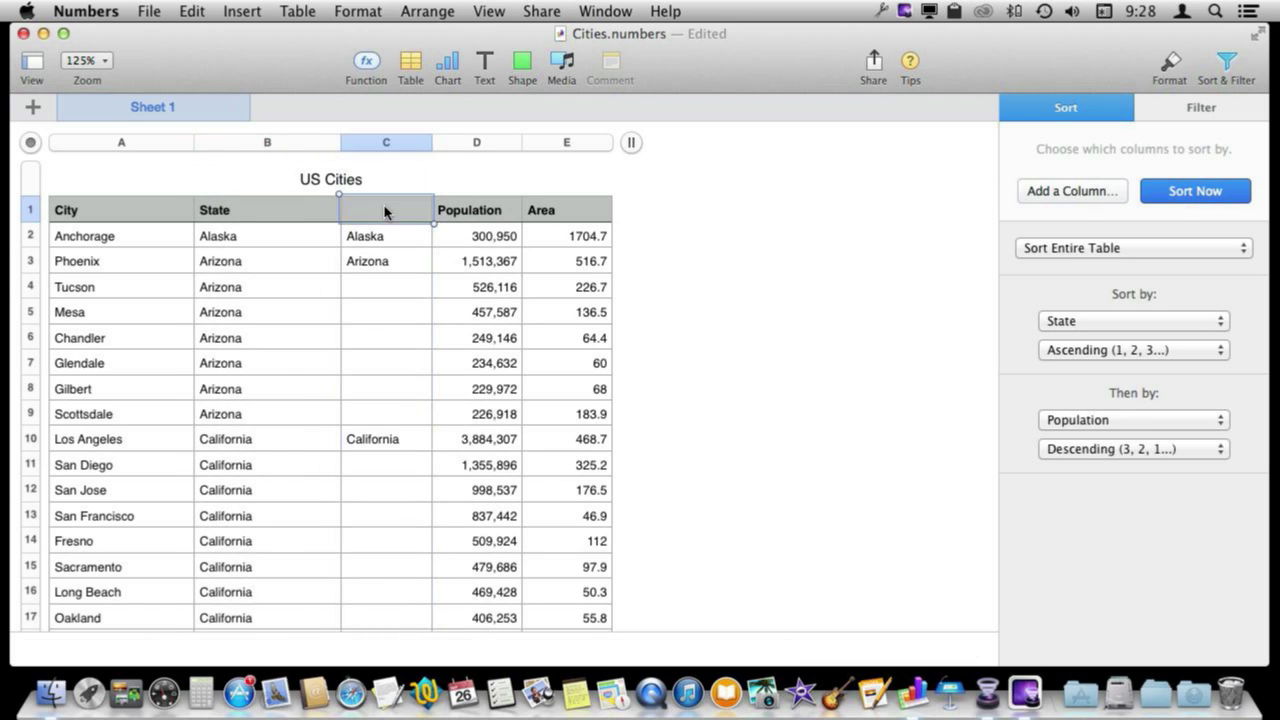
{"action": "type", "text": "State"}
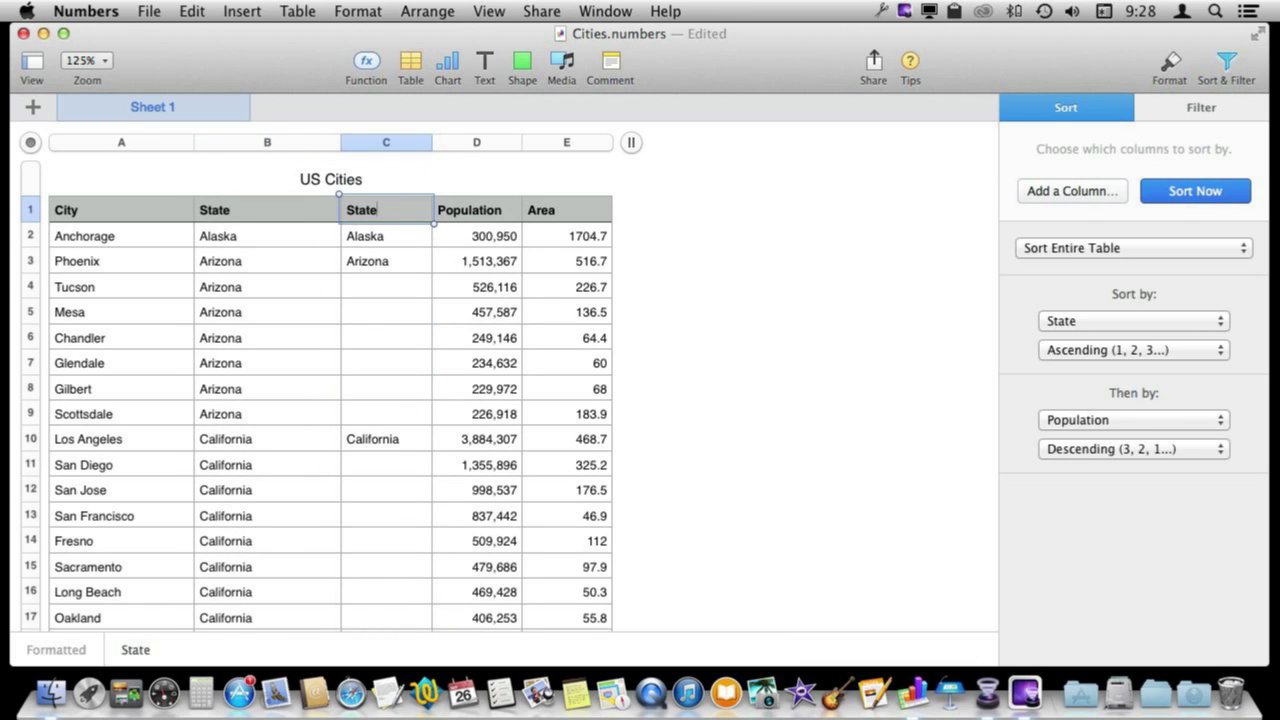
Hide the original State column in column B
{"action": "left_click", "coordinate": [289, 142]}
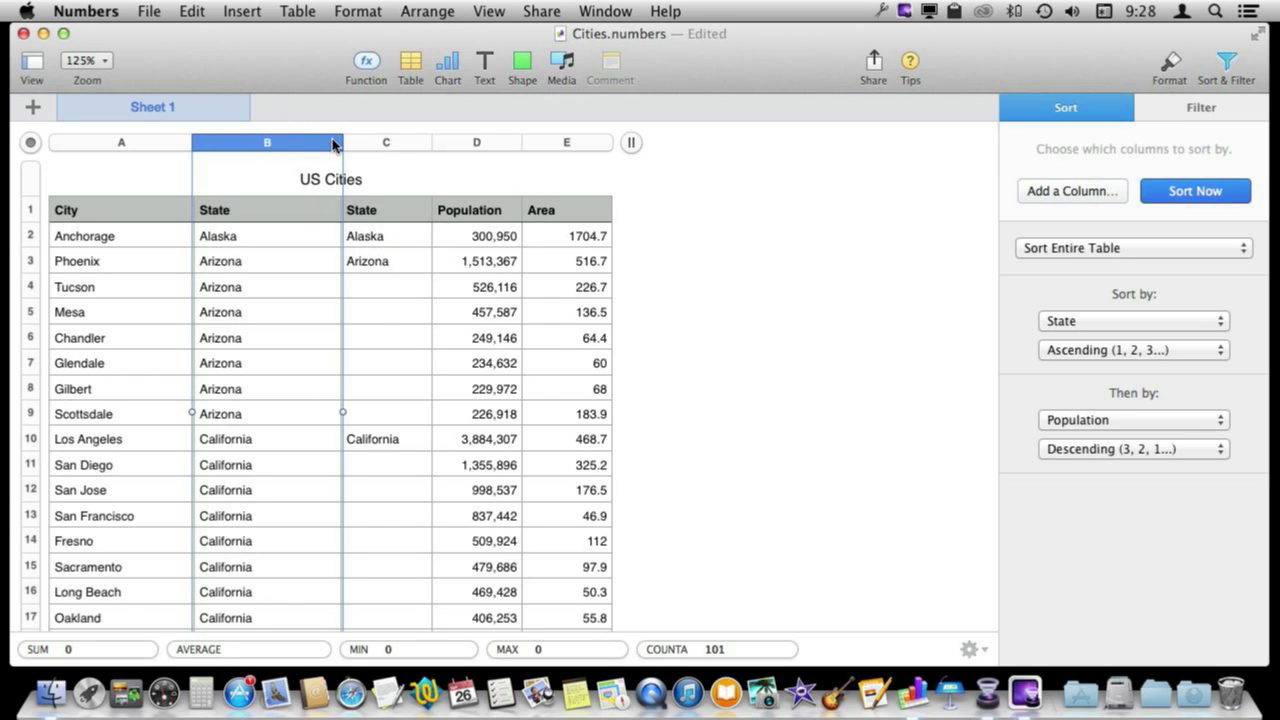
{"action": "left_click", "coordinate": [333, 144]}
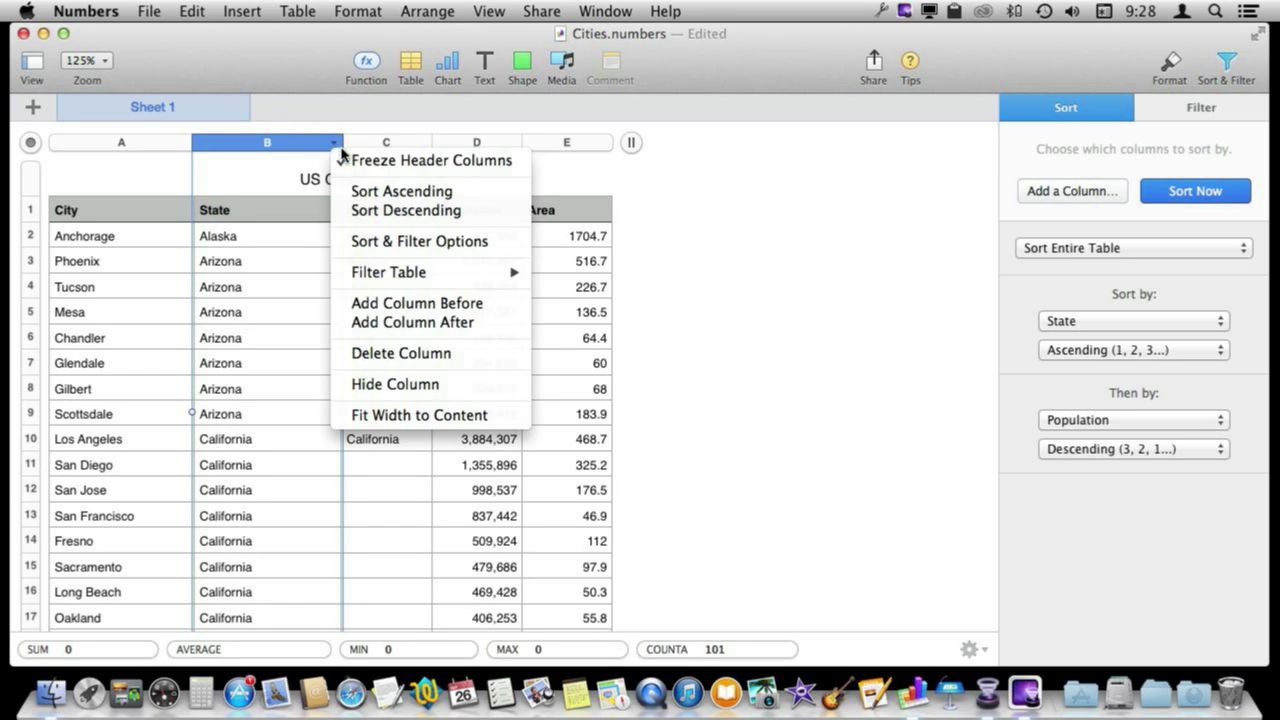
{"action": "left_click", "coordinate": [384, 388]}
{"action": "scroll", "coordinate": [283, 319], "scroll_direction": "up", "scroll_amount": 2}
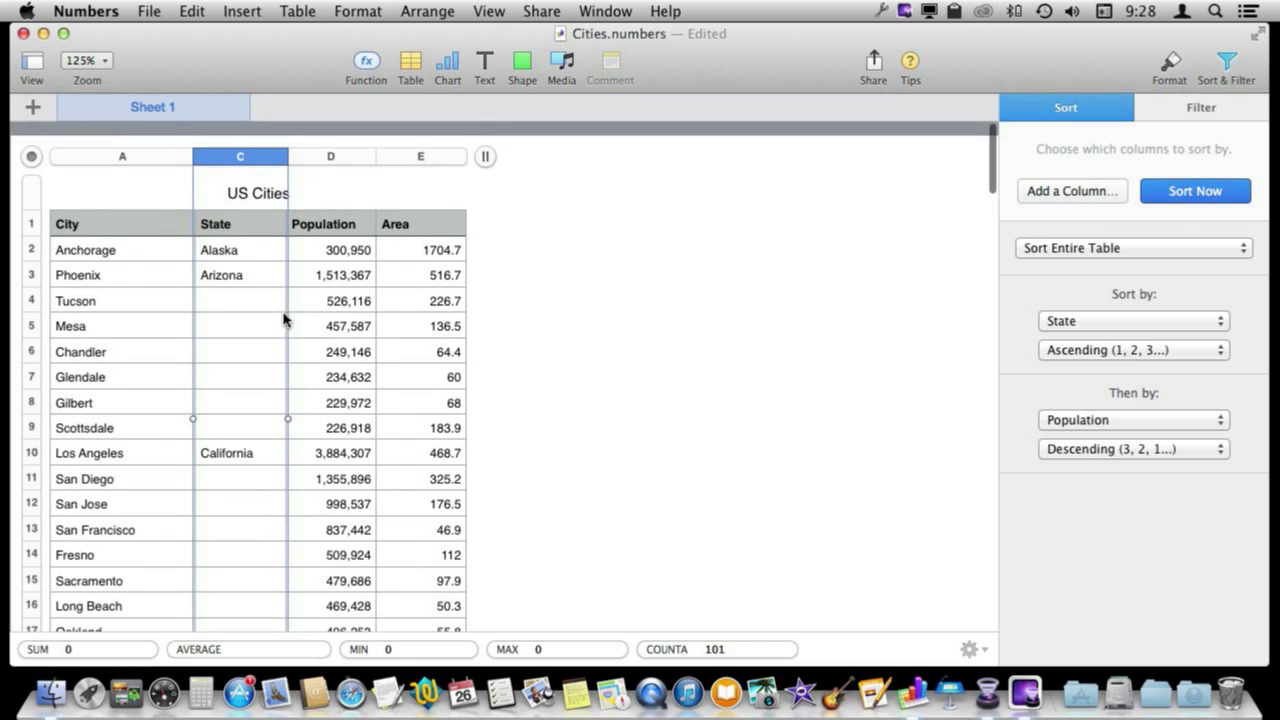
{"action": "left_click", "coordinate": [566, 288]}
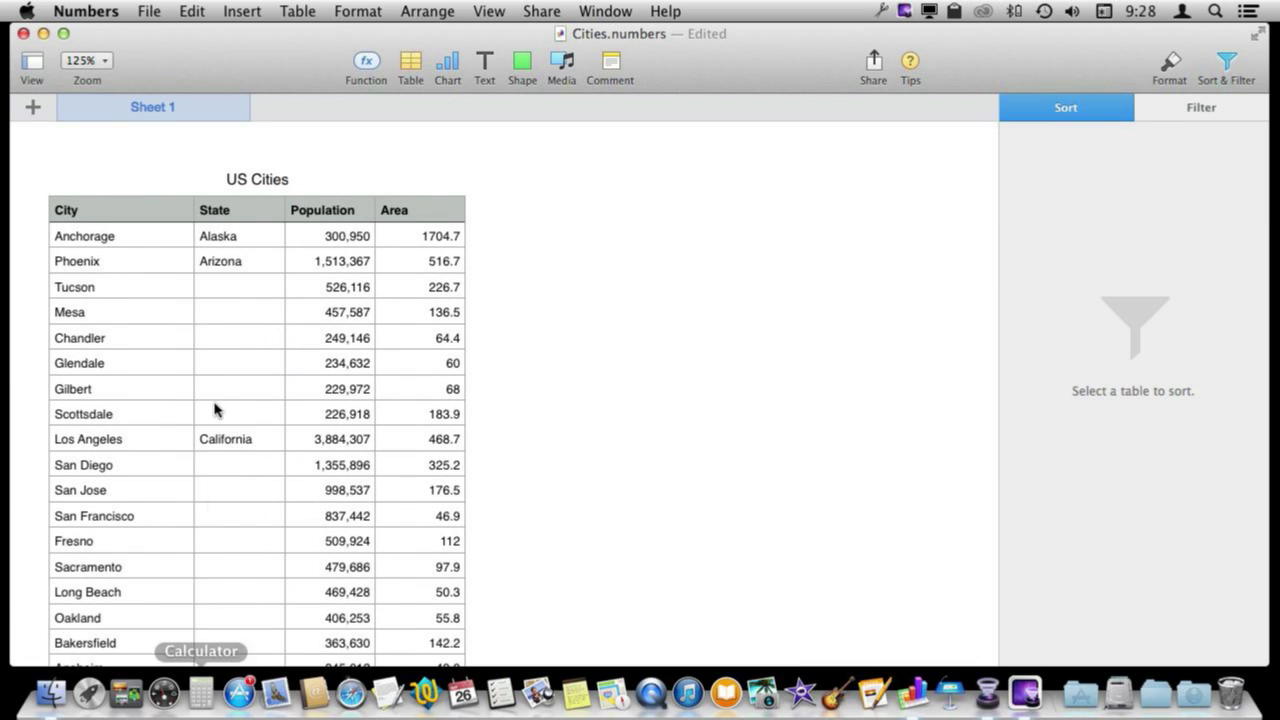
Move the formula-driven State column to the first position, before City
{"action": "left_click", "coordinate": [221, 212]}
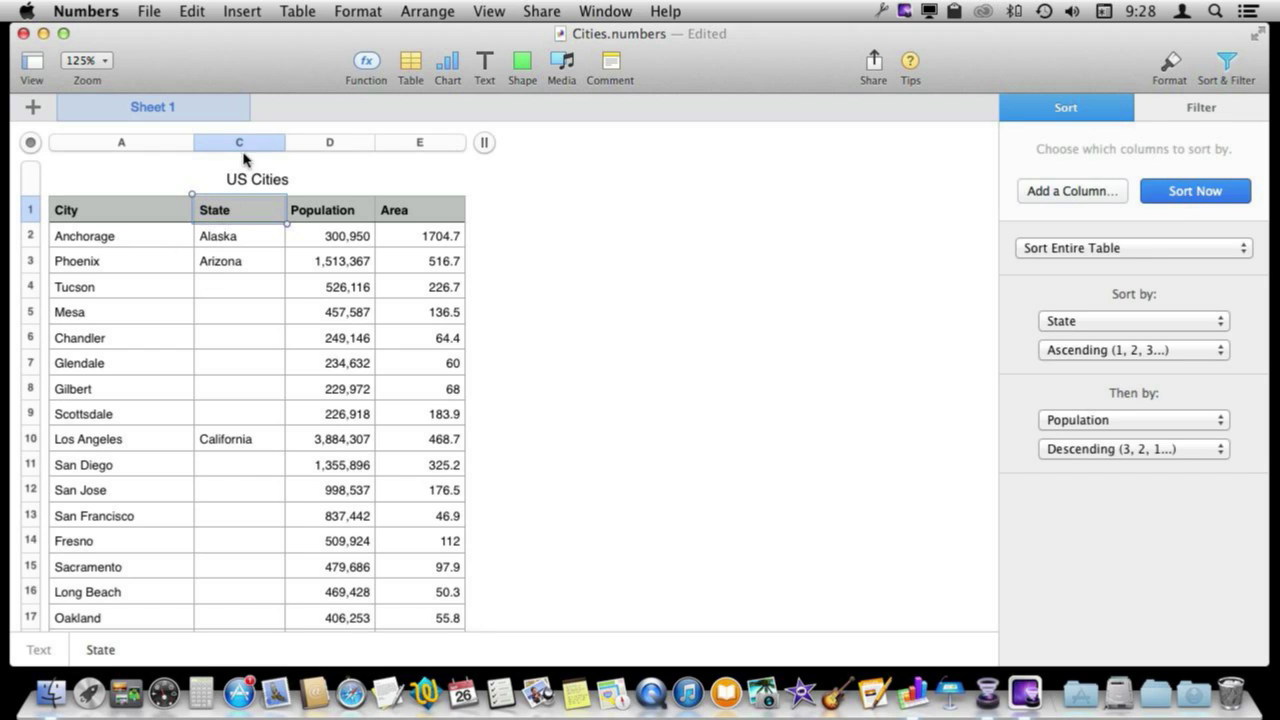
{"action": "left_click", "coordinate": [238, 143]}
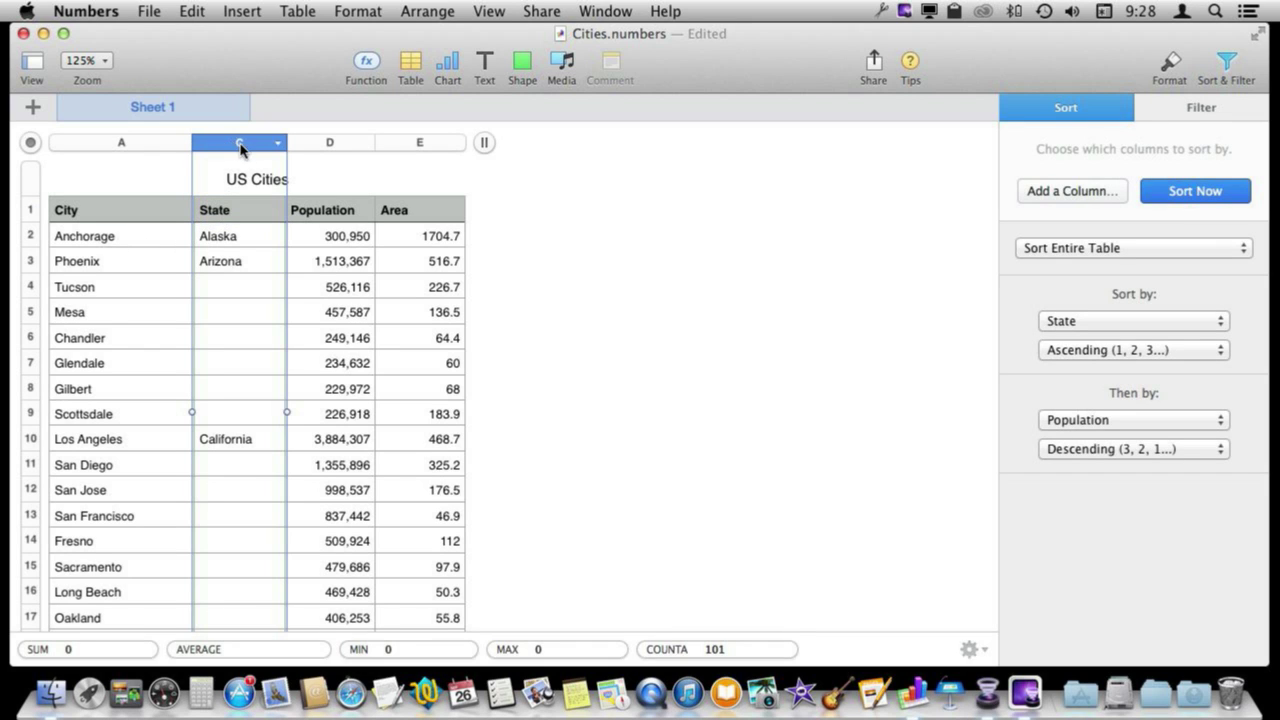
{"action": "left_click_drag", "start_coordinate": [240, 149], "coordinate": [88, 157]}
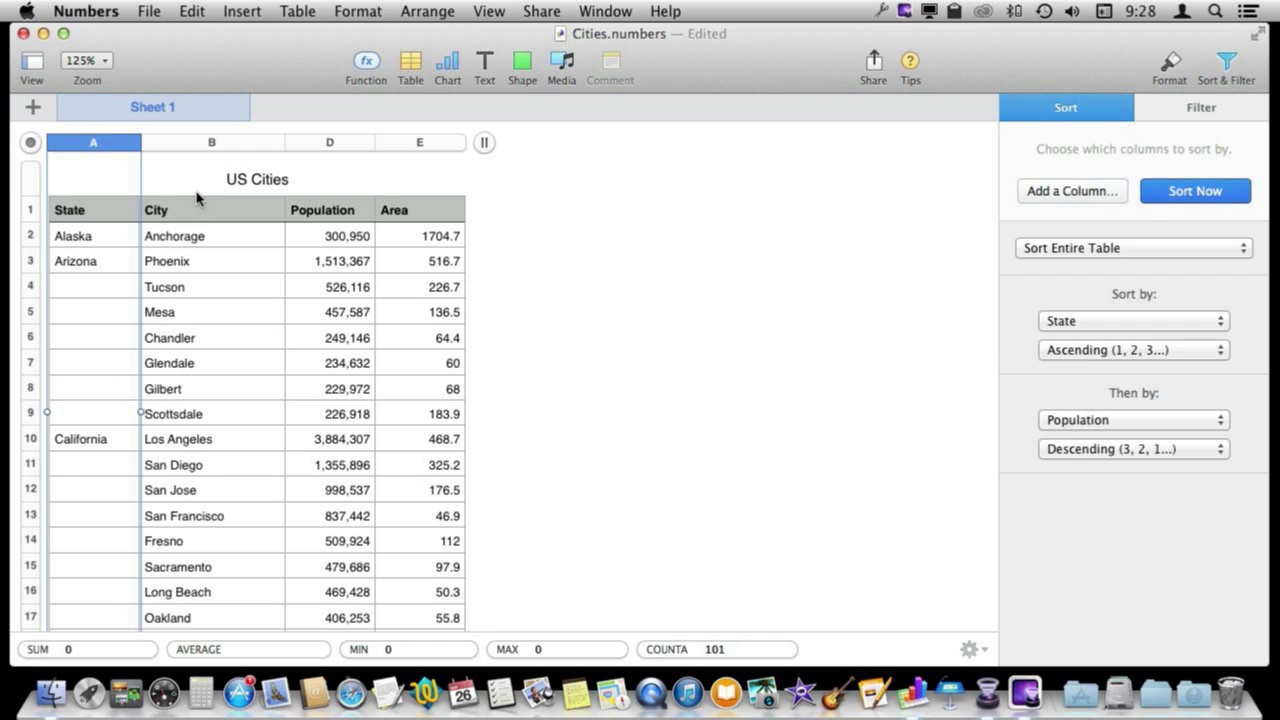
{"action": "left_click", "coordinate": [538, 218]}
Scroll through the table to check the result, then reselect the table
{"action": "scroll", "coordinate": [150, 340], "scroll_direction": "down", "scroll_amount": 10}
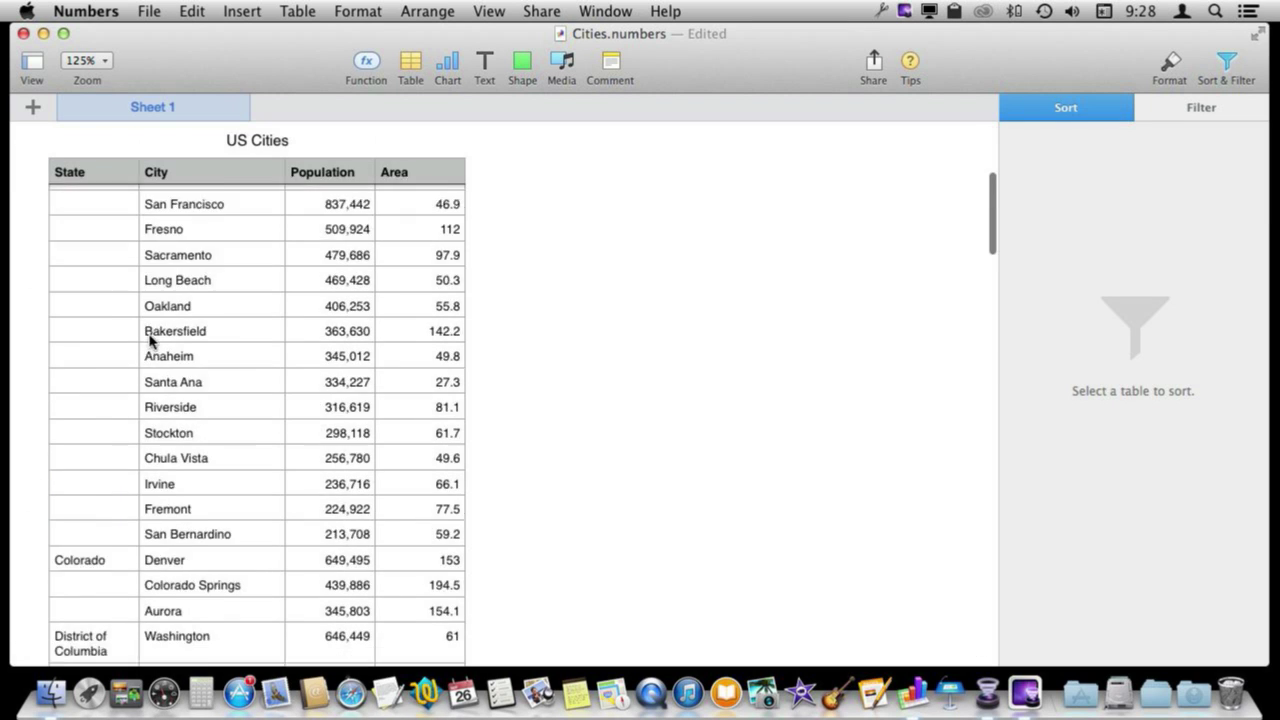
{"action": "scroll", "coordinate": [85, 392], "scroll_direction": "up", "scroll_amount": 2}
{"action": "scroll", "coordinate": [85, 392], "scroll_direction": "down", "scroll_amount": 5}
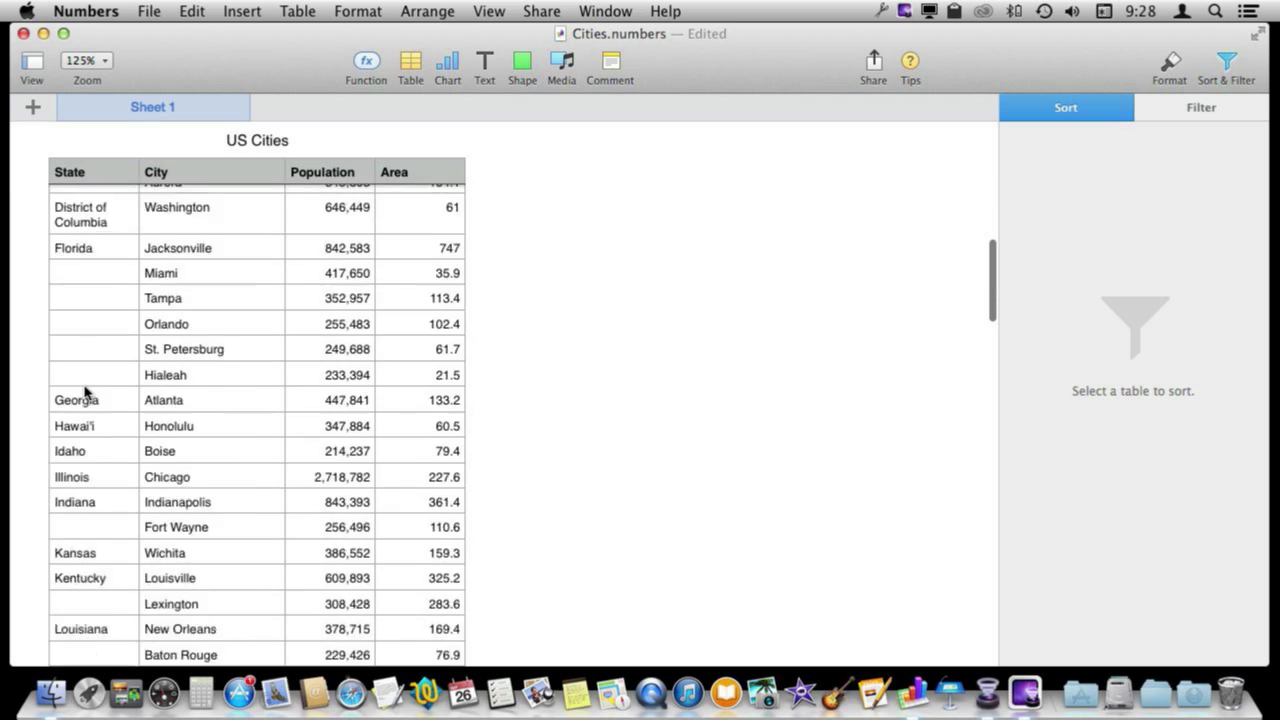
{"action": "scroll", "coordinate": [177, 417], "scroll_direction": "up", "scroll_amount": 10}
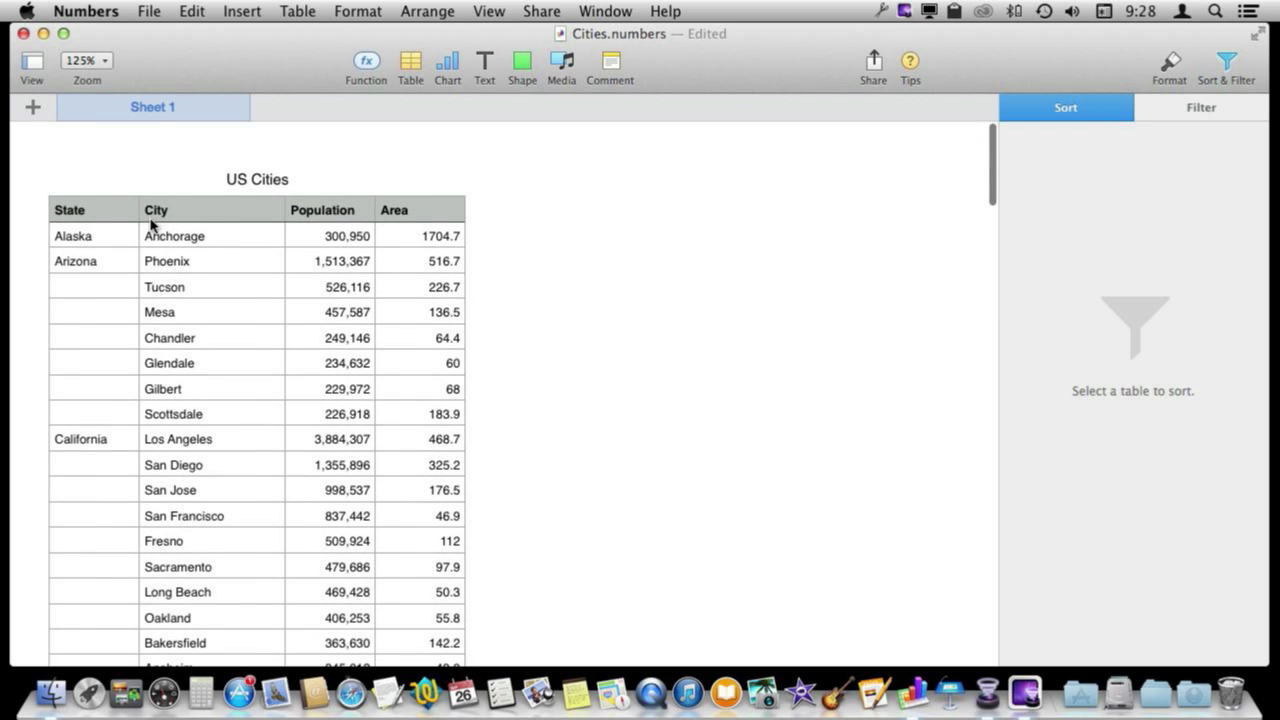
{"action": "left_click", "coordinate": [228, 218]}
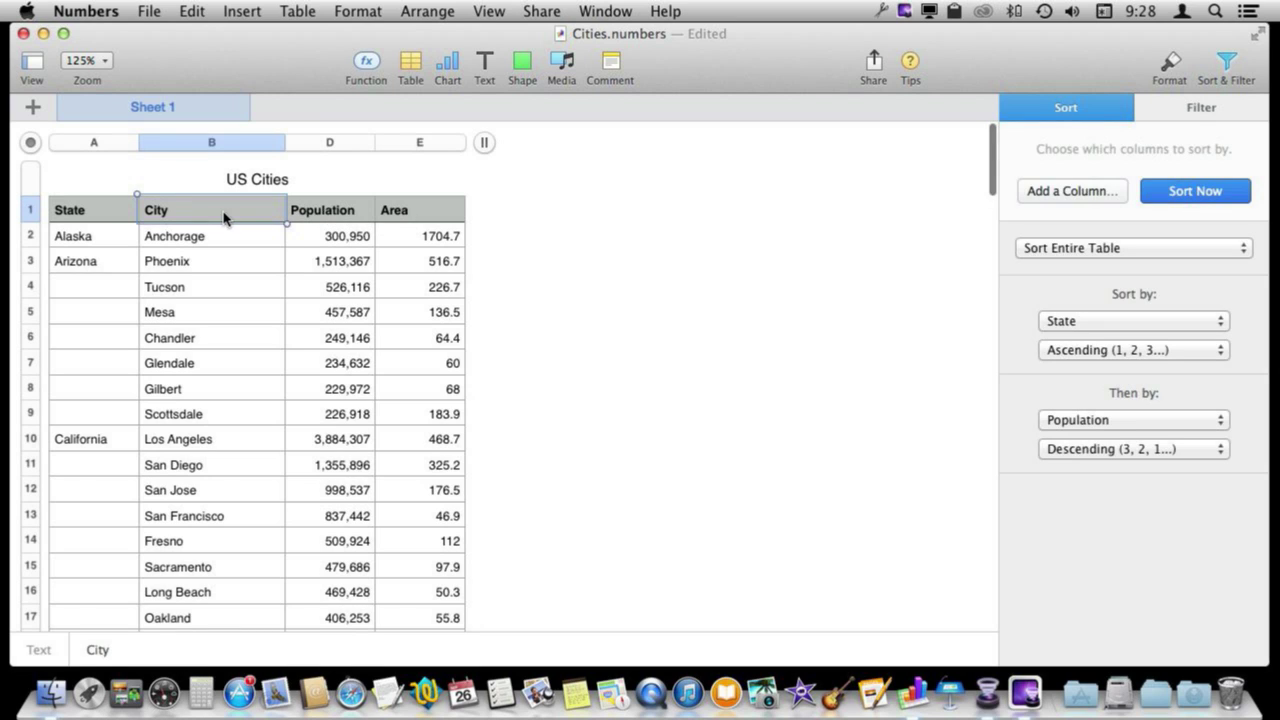